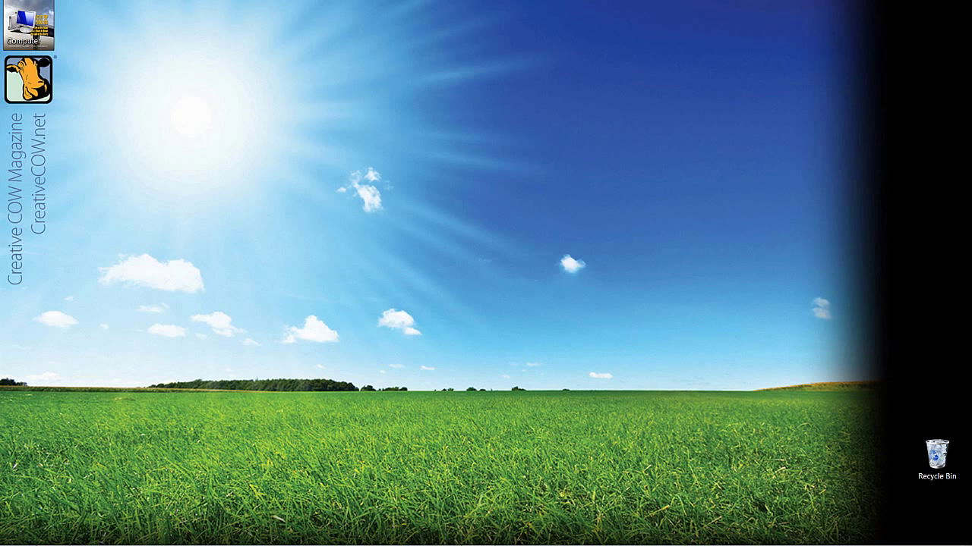
Switch to Avid Symphony, open the Looking Up bin from Other Bins and narrow its window.
{"action": "key", "text": "alt+Tab"}
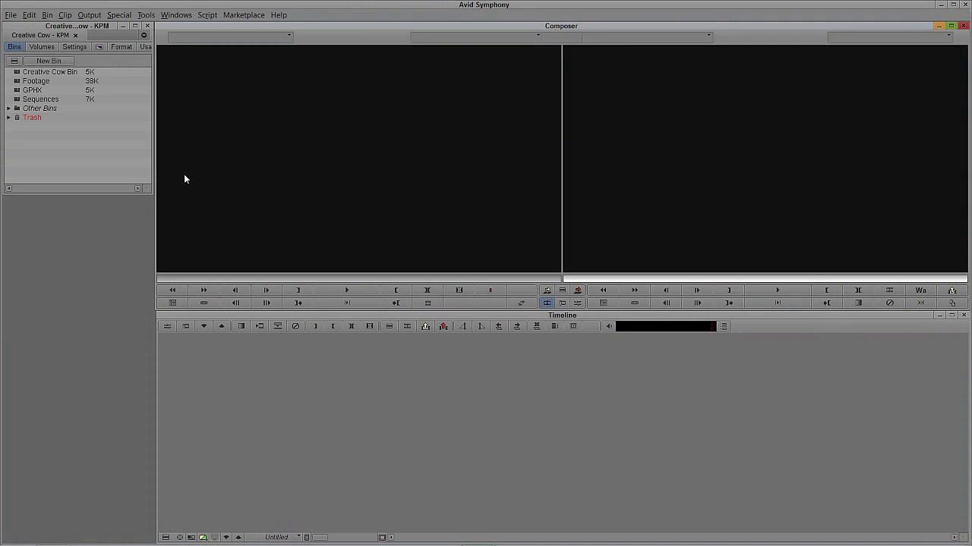
{"action": "left_click", "coordinate": [7, 108]}
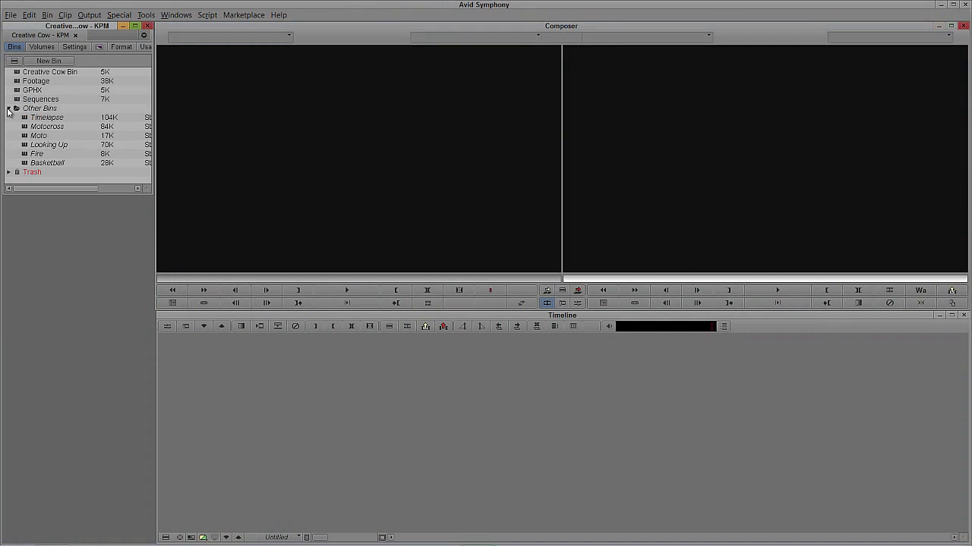
{"action": "left_click", "coordinate": [24, 146]}
{"action": "double_click", "coordinate": [23, 146]}
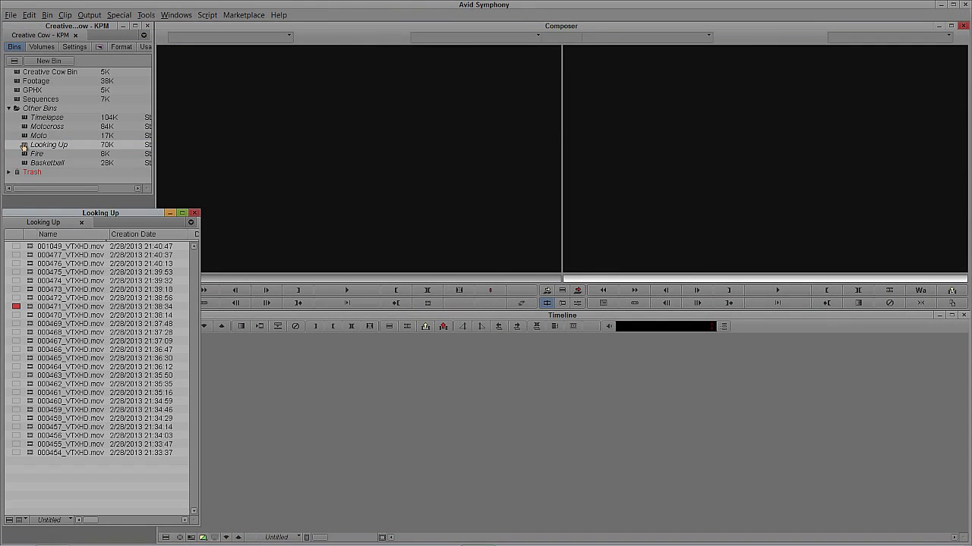
{"action": "left_click_drag", "start_coordinate": [195, 351], "coordinate": [157, 355]}
Preview the clips 001049_VTXHD.mov and 000477_VTXHD.mov in the source monitor.
{"action": "double_click", "coordinate": [34, 249]}
{"action": "left_click_drag", "start_coordinate": [239, 278], "coordinate": [433, 283]}
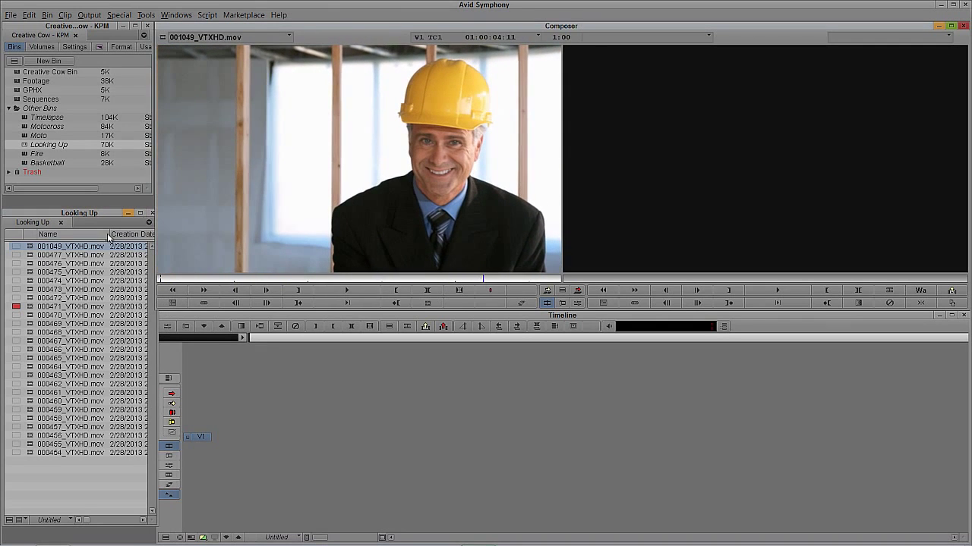
{"action": "double_click", "coordinate": [30, 256]}
{"action": "left_click_drag", "start_coordinate": [242, 279], "coordinate": [397, 284]}
Load 000471_VTXHD.mov, mark the entire clip and splice it into a new sequence.
{"action": "double_click", "coordinate": [68, 306]}
{"action": "left_click_drag", "start_coordinate": [202, 281], "coordinate": [277, 277]}
{"action": "key", "text": "space"}
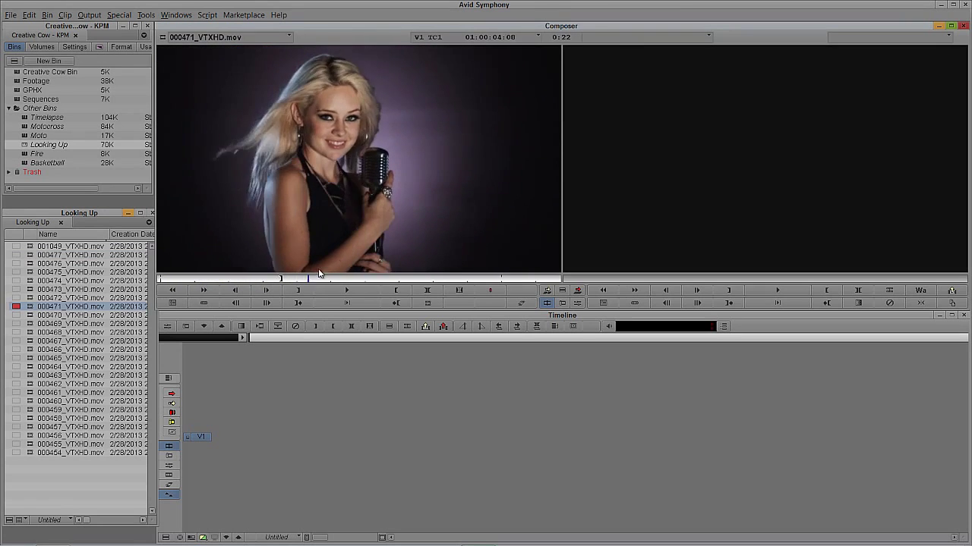
{"action": "key", "text": "q"}
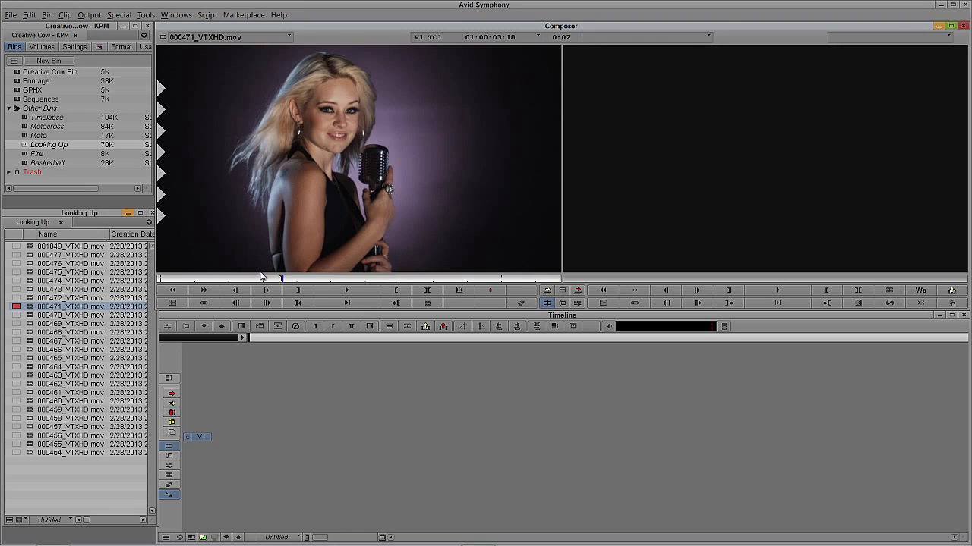
{"action": "key", "text": "t"}
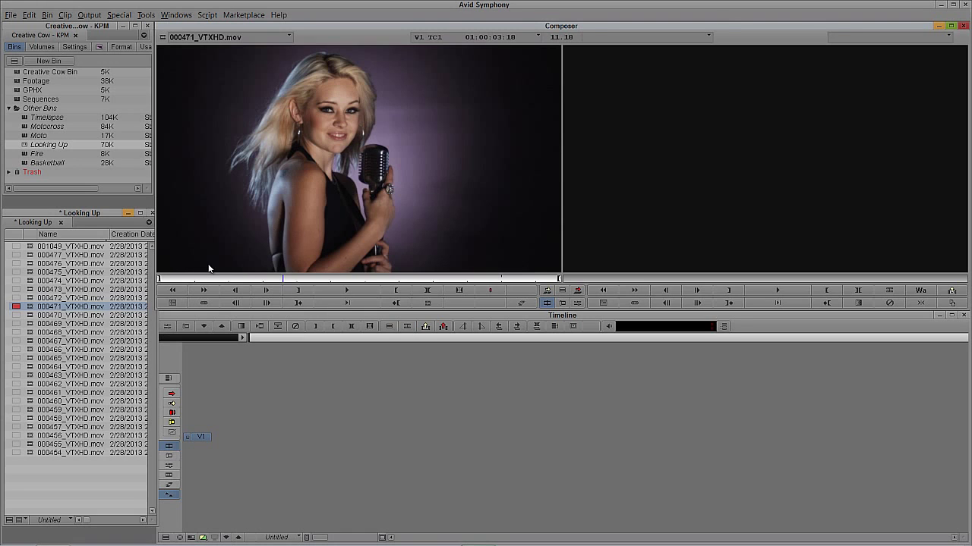
{"action": "key", "text": "v"}
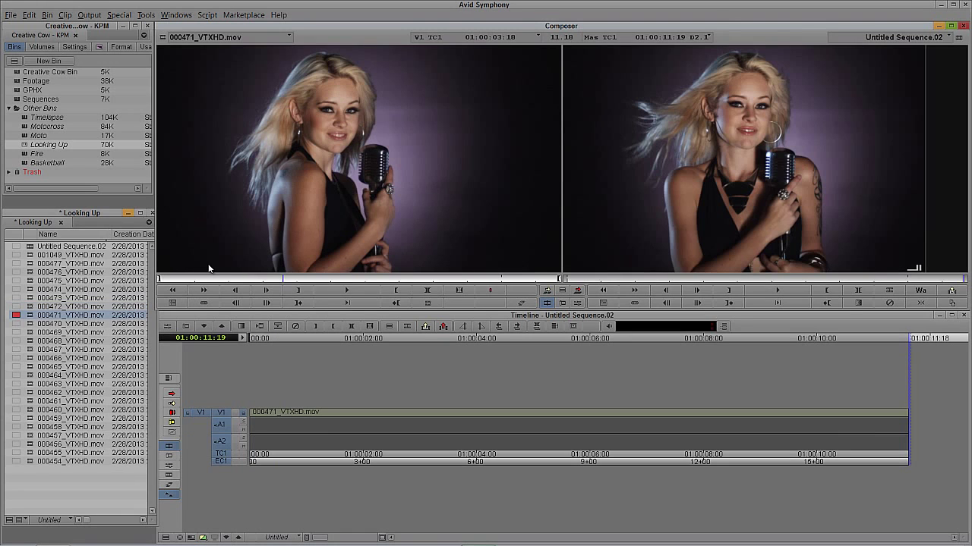
Delete the empty audio tracks A1 and A2 from the sequence.
{"action": "left_click", "coordinate": [377, 433]}
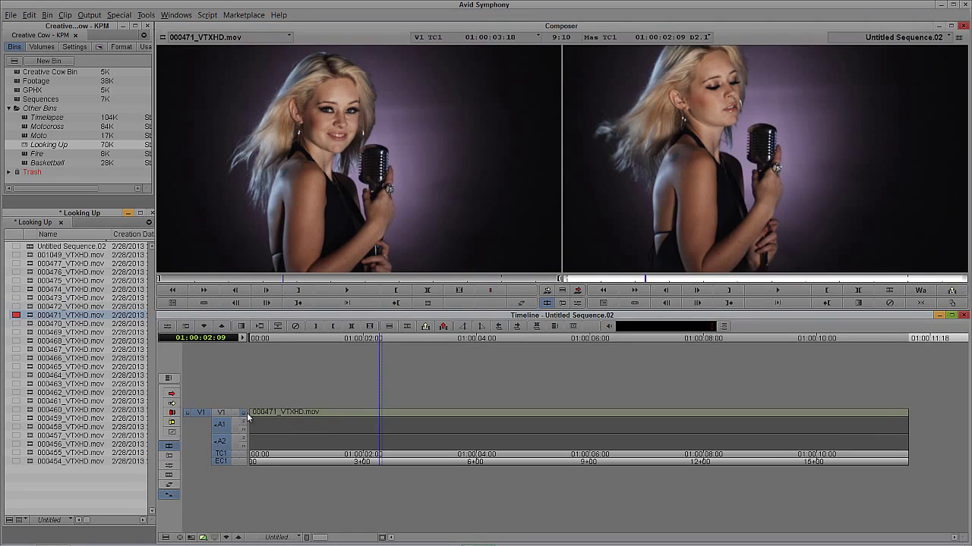
{"action": "left_click", "coordinate": [354, 414]}
{"action": "key", "text": "Delete"}
{"action": "left_click", "coordinate": [467, 285]}
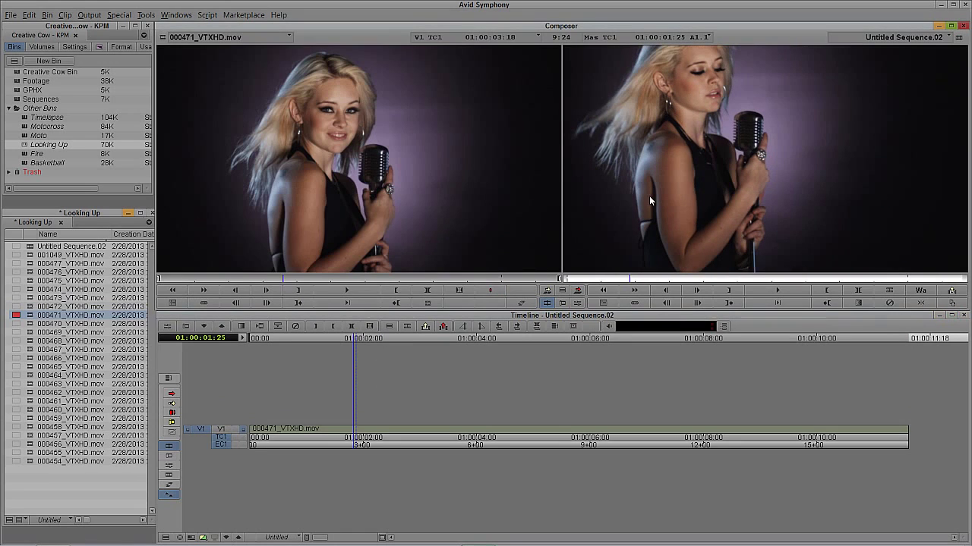
Park the sequence at 01:00:03:20 and match frame back to the source clip.
{"action": "left_click_drag", "start_coordinate": [296, 438], "coordinate": [431, 423]}
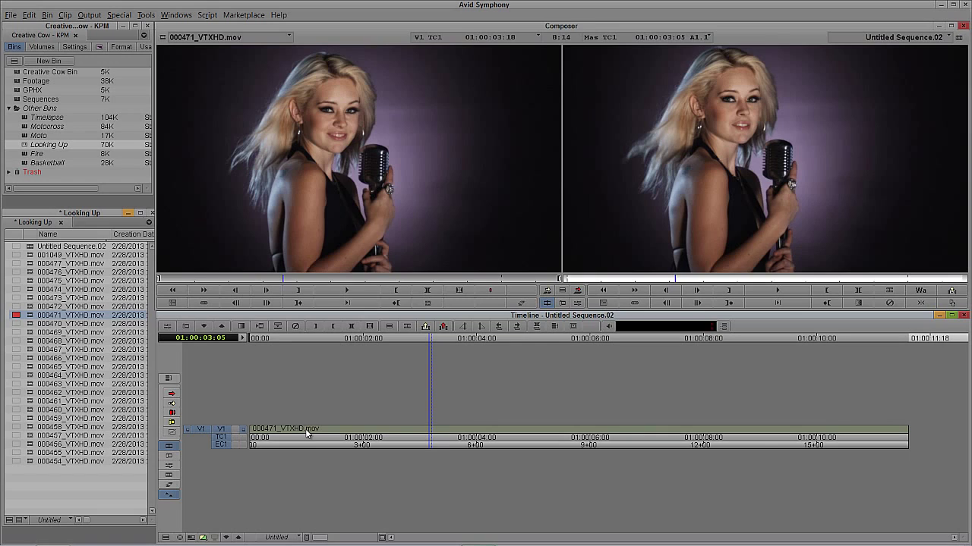
{"action": "left_click", "coordinate": [561, 290]}
{"action": "left_click", "coordinate": [562, 292]}
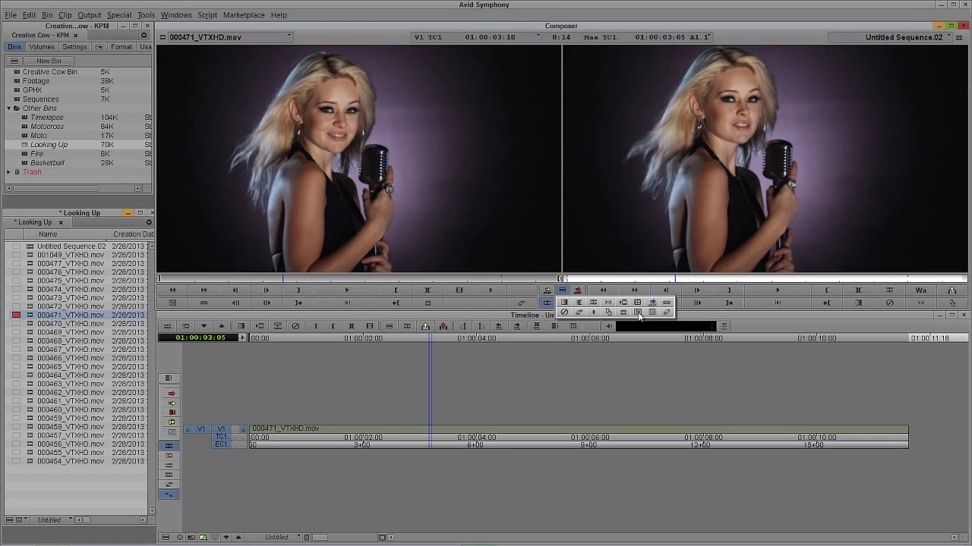
{"action": "left_click", "coordinate": [457, 438]}
{"action": "left_click", "coordinate": [672, 169]}
{"action": "key", "text": "f"}
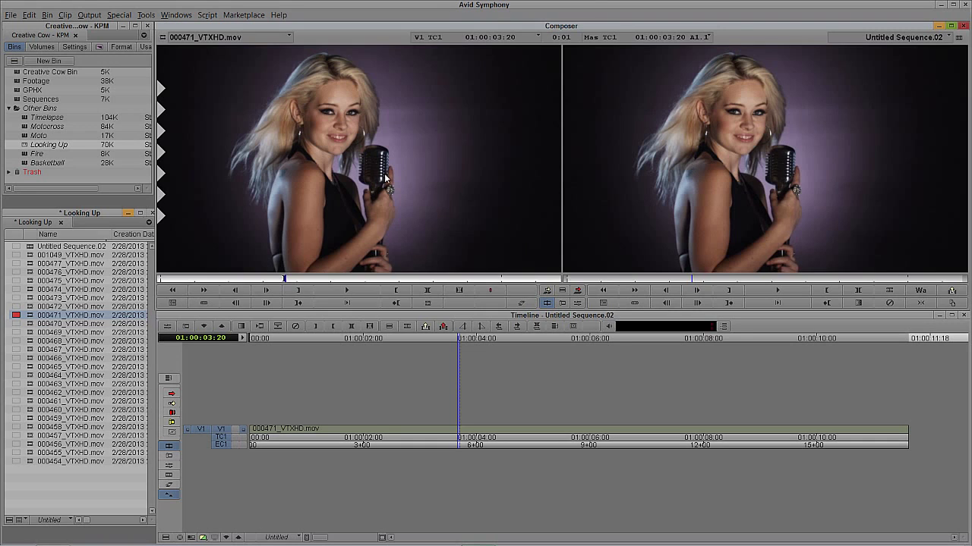
Set two-field freeze frames to be made using both fields.
{"action": "left_click", "coordinate": [65, 15]}
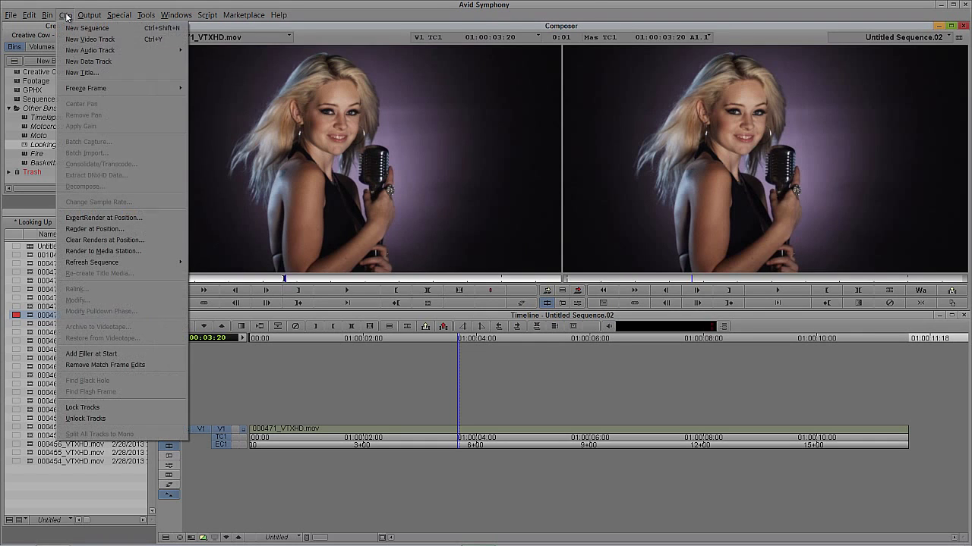
{"action": "mouse_move", "coordinate": [74, 90]}
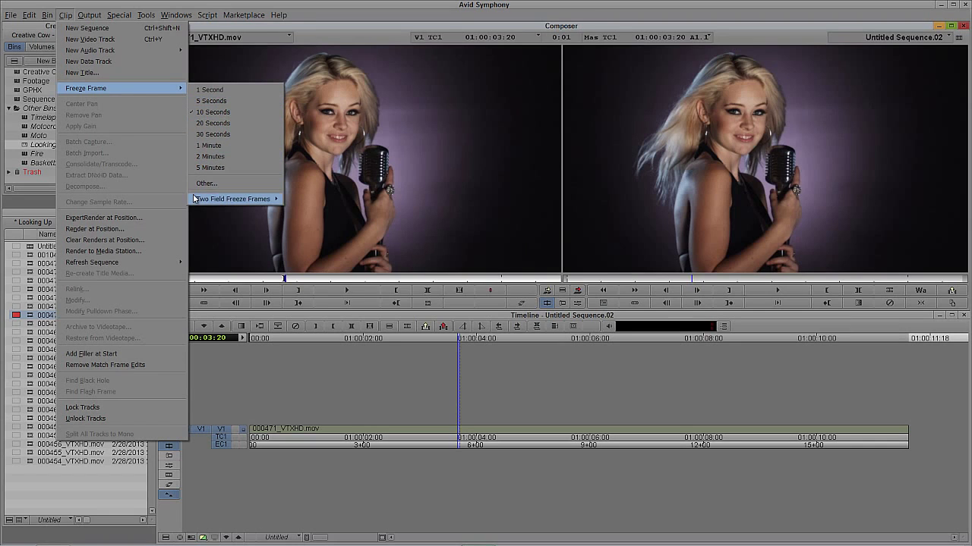
{"action": "mouse_move", "coordinate": [195, 200]}
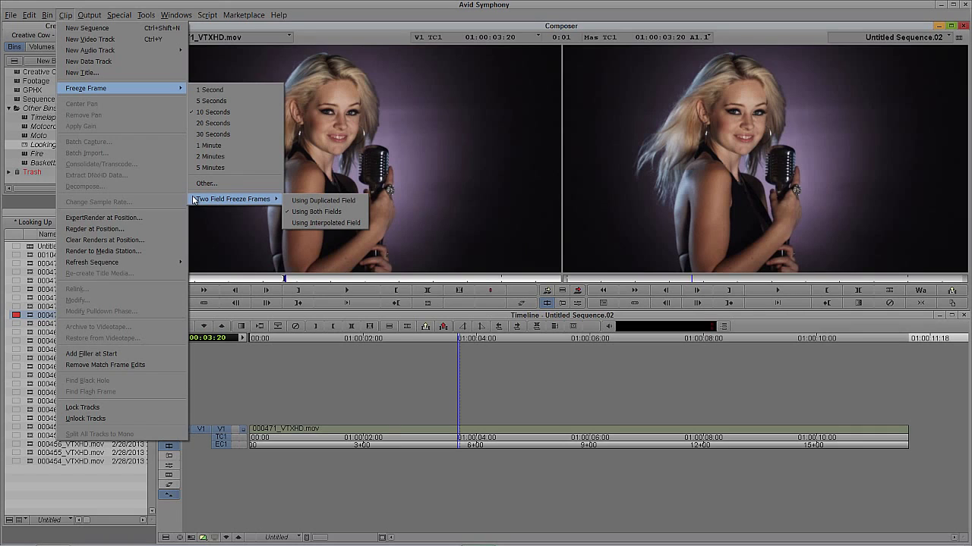
{"action": "left_click", "coordinate": [349, 212]}
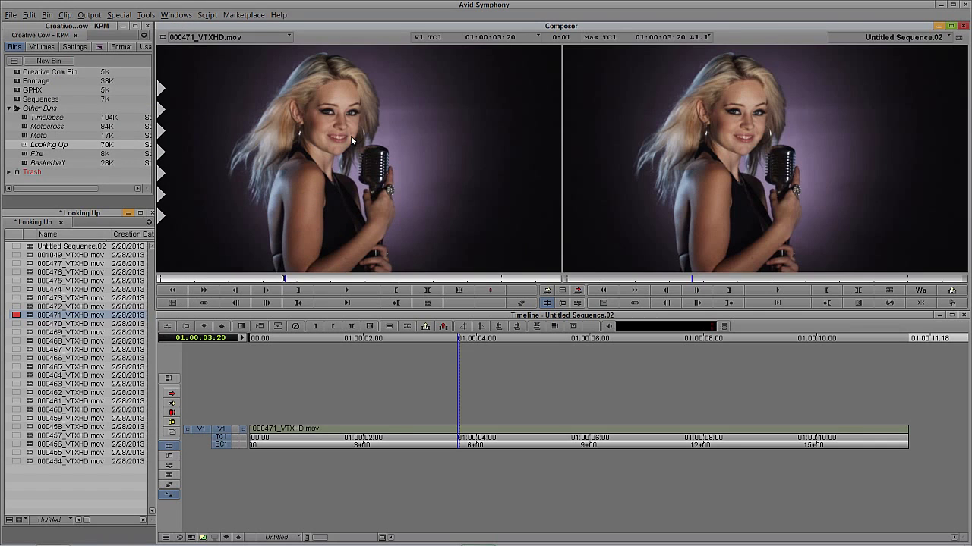
Create a 10-second freeze frame of the current source frame on DATADRIVE1 (Y:).
{"action": "left_click", "coordinate": [66, 15]}
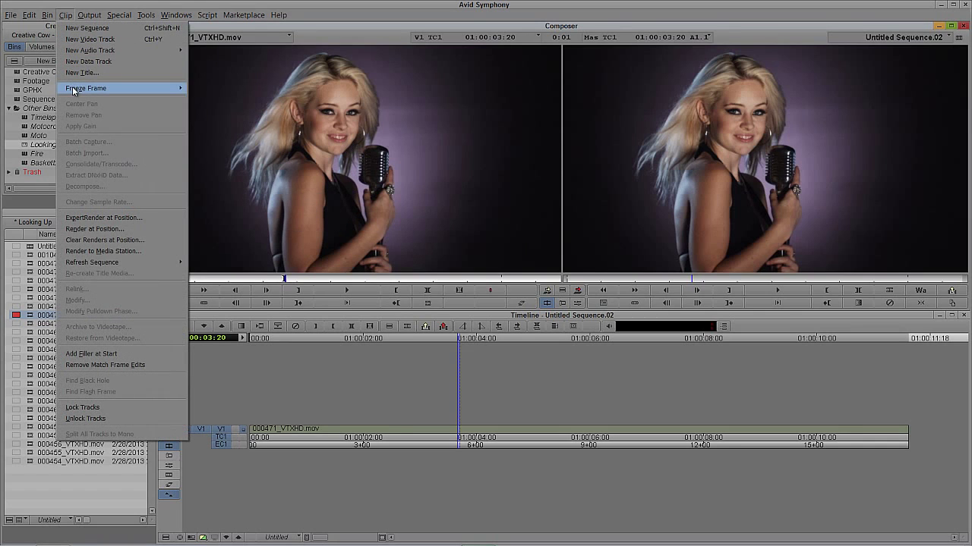
{"action": "mouse_move", "coordinate": [139, 92]}
{"action": "left_click", "coordinate": [240, 111]}
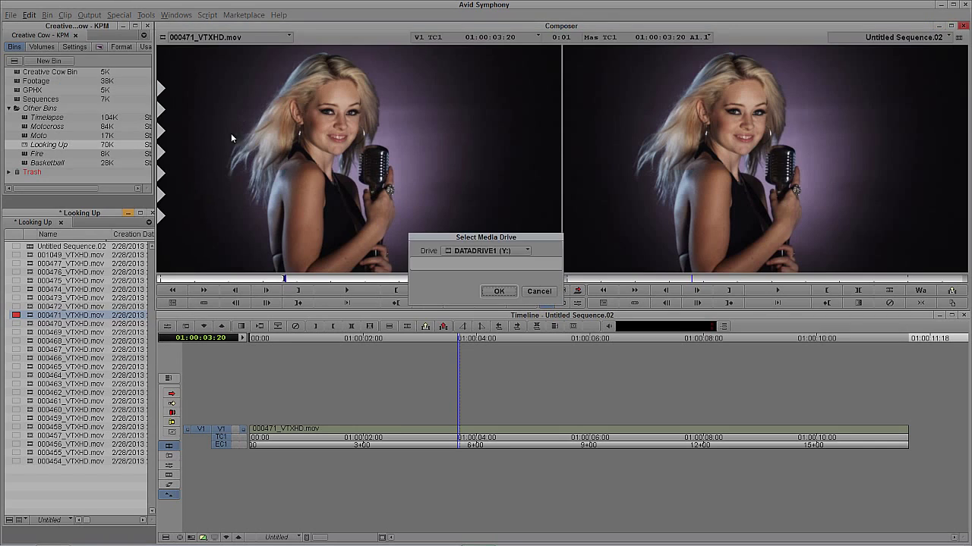
{"action": "left_click", "coordinate": [497, 292]}
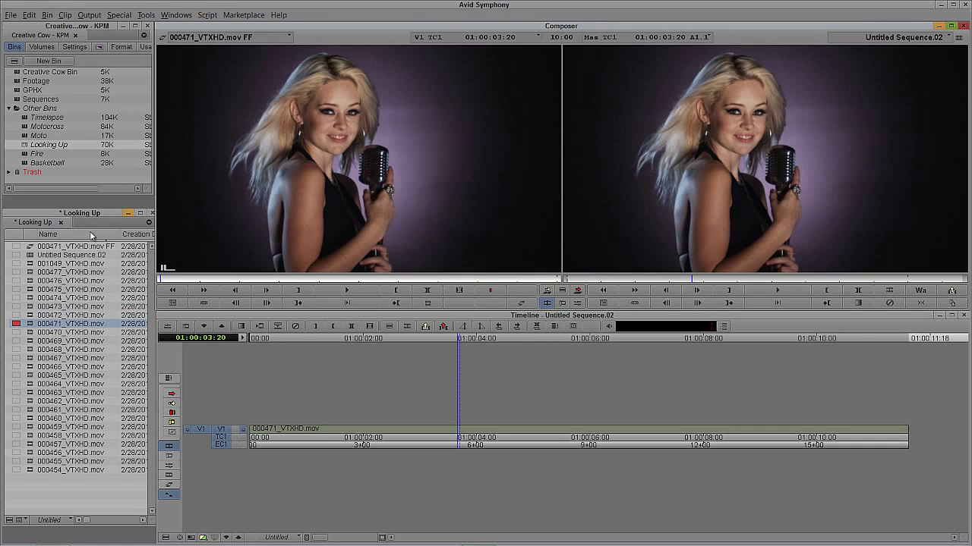
Move the new sequence and the freeze-frame clip into the Sequences bin and close the Looking Up bin.
{"action": "double_click", "coordinate": [28, 99]}
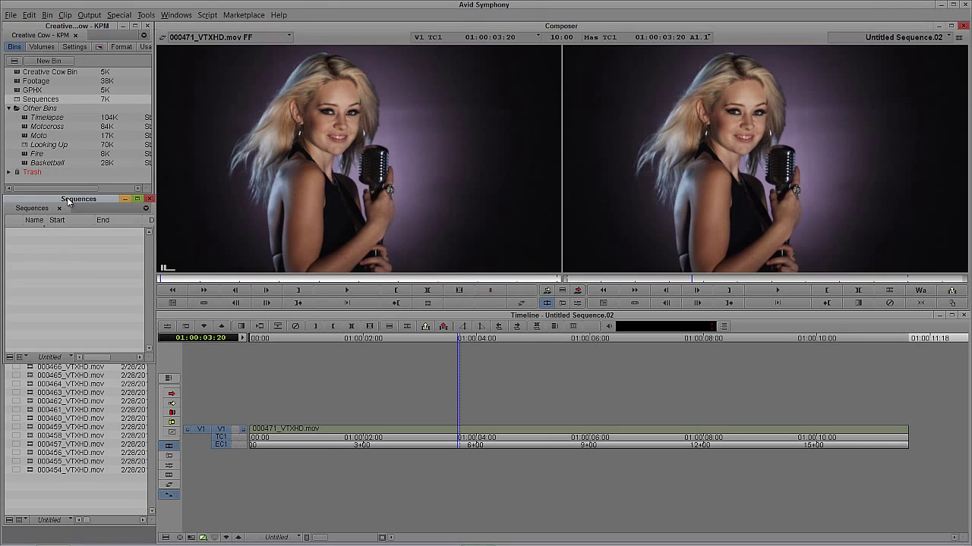
{"action": "left_click_drag", "start_coordinate": [67, 200], "coordinate": [371, 181]}
{"action": "left_click", "coordinate": [32, 256], "text": "shift"}
{"action": "left_click_drag", "start_coordinate": [30, 260], "coordinate": [364, 258]}
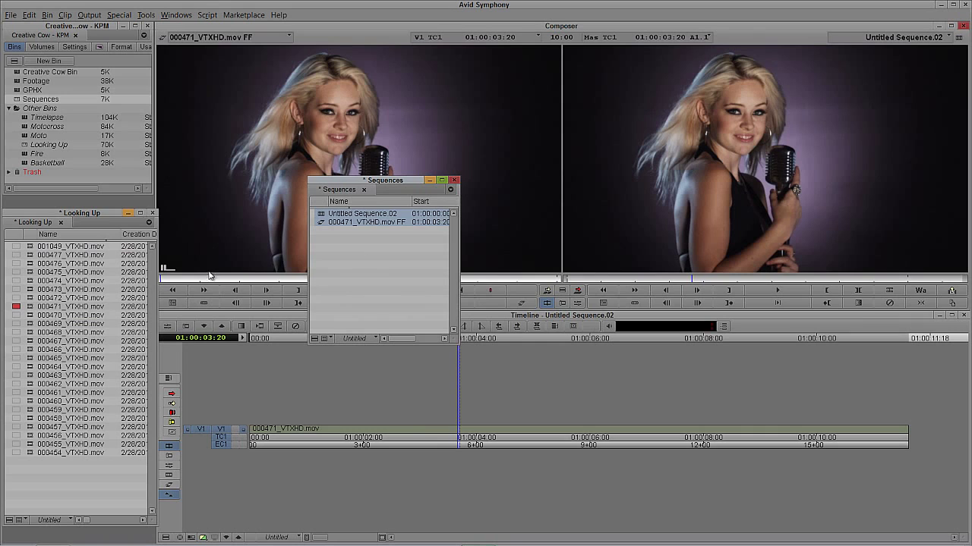
{"action": "left_click", "coordinate": [152, 215]}
{"action": "left_click_drag", "start_coordinate": [380, 186], "coordinate": [73, 206]}
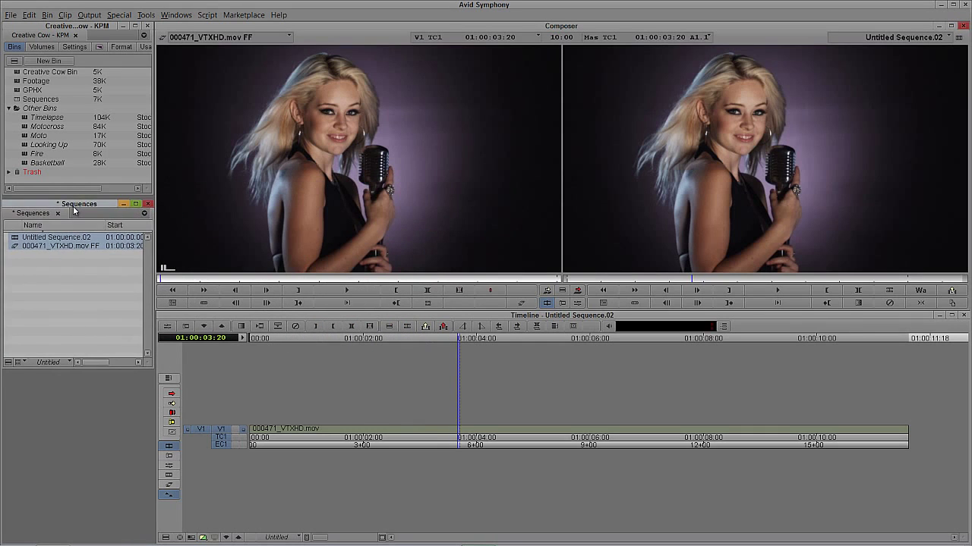
Overwrite the full 10-second freeze frame onto V1 at 01:00:03:20 and play back the edit.
{"action": "left_click", "coordinate": [539, 175]}
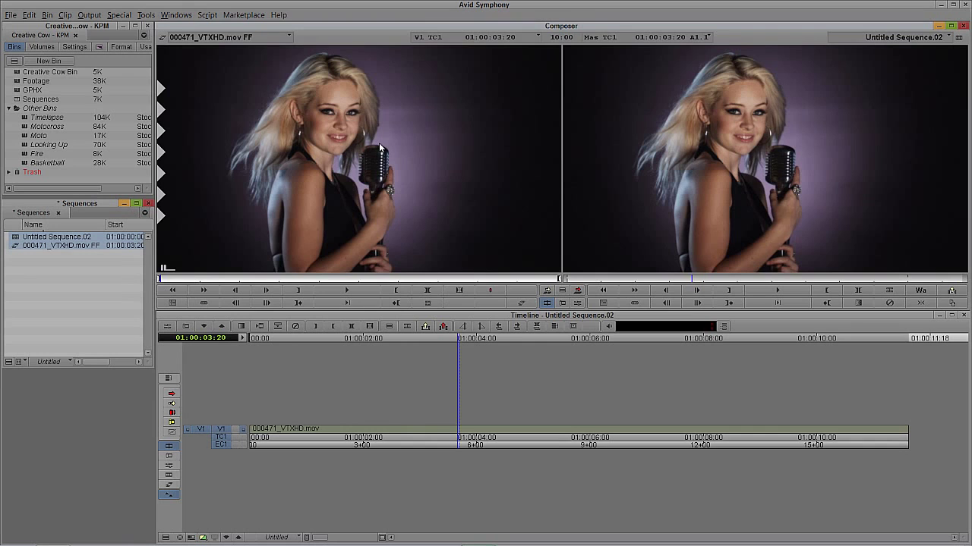
{"action": "key", "text": "b"}
{"action": "left_click_drag", "start_coordinate": [354, 420], "coordinate": [250, 427]}
{"action": "key", "text": "space"}
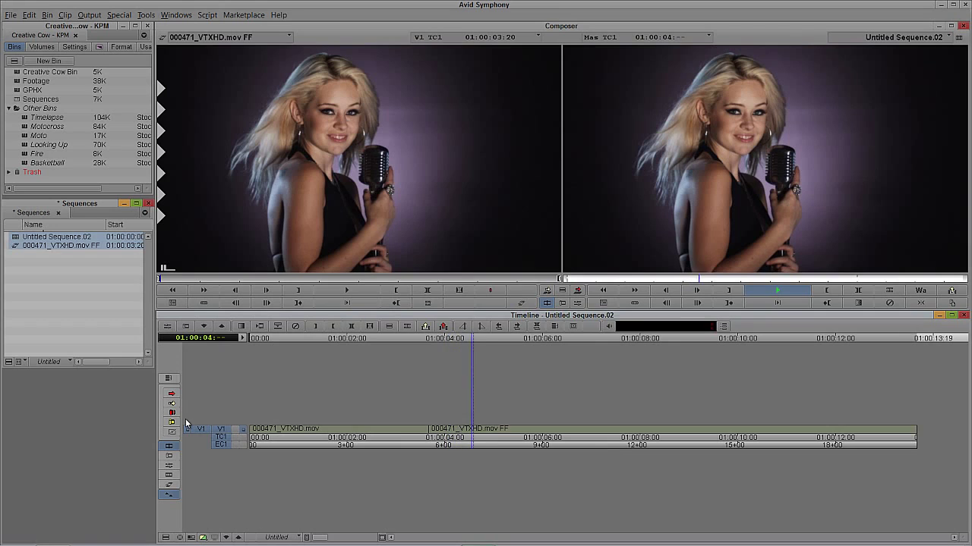
{"action": "key", "text": "space"}
Mark the freeze-frame segment in the timeline and copy it to the source monitor.
{"action": "left_click", "coordinate": [507, 448]}
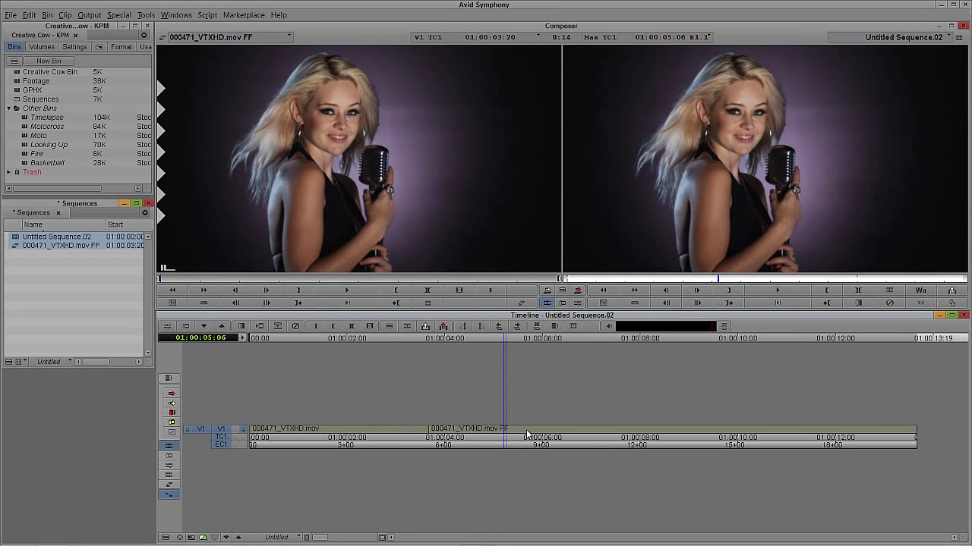
{"action": "key", "text": "t"}
{"action": "key", "text": "ctrl+alt+c"}
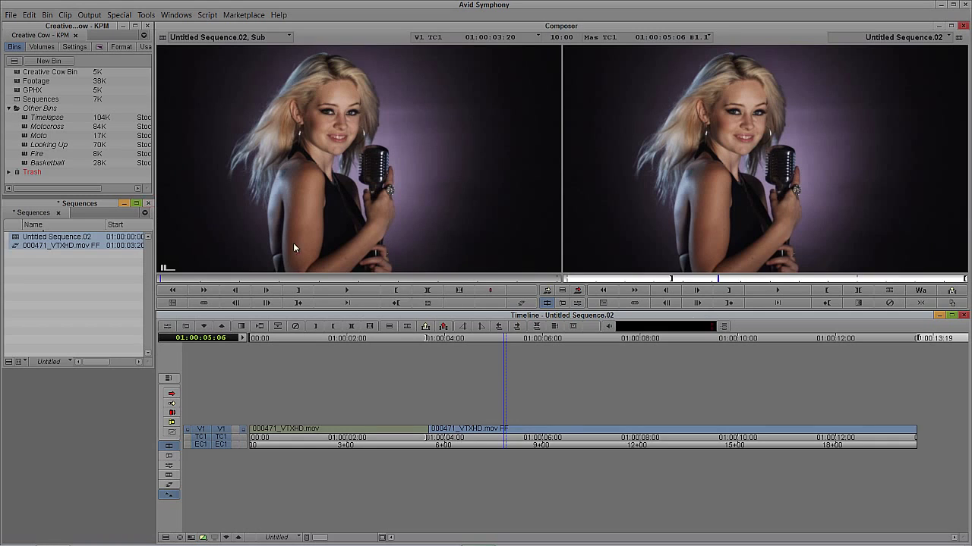
Add video track V2, patch source V1 to it and overwrite the copied freeze frame above the original.
{"action": "left_click", "coordinate": [787, 194]}
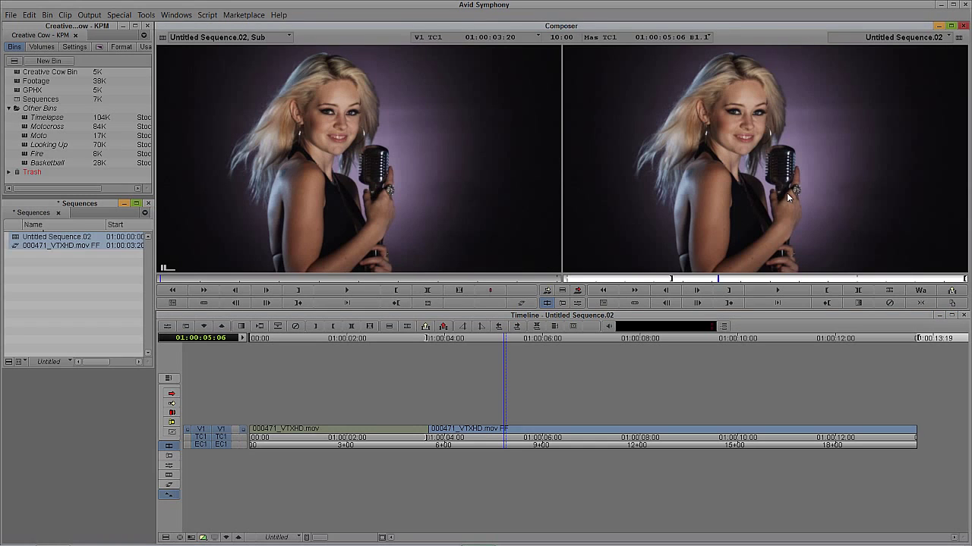
{"action": "key", "text": "ctrl+y"}
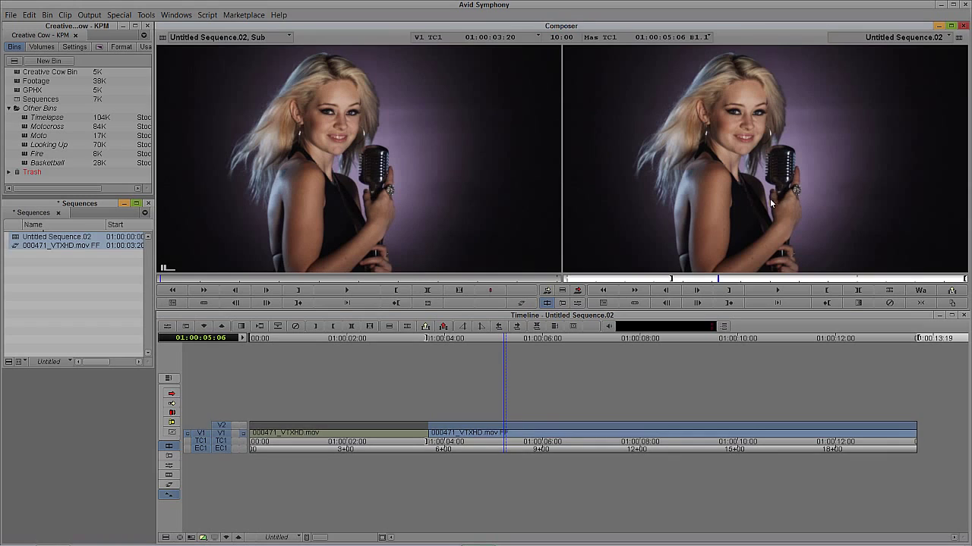
{"action": "left_click_drag", "start_coordinate": [202, 432], "coordinate": [221, 426]}
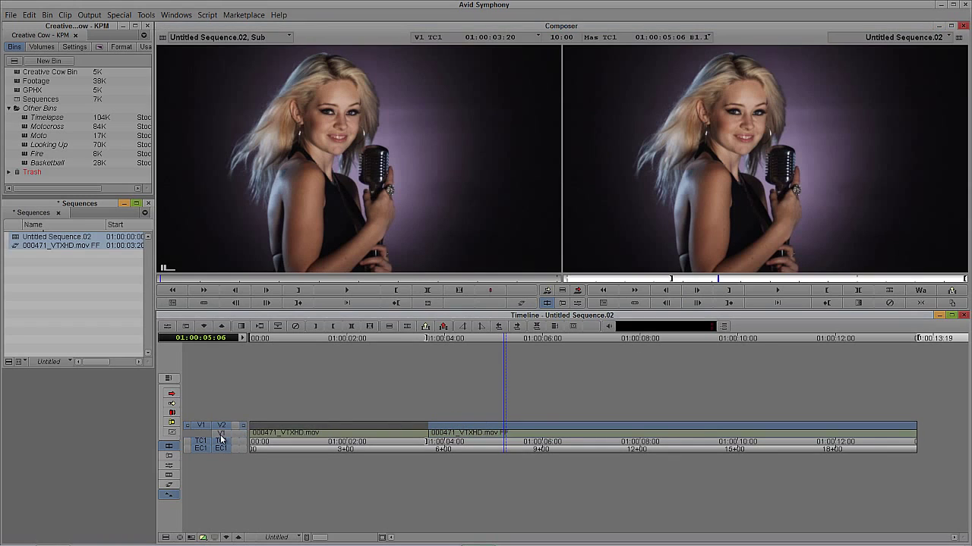
{"action": "key", "text": "b"}
{"action": "left_click", "coordinate": [572, 438]}
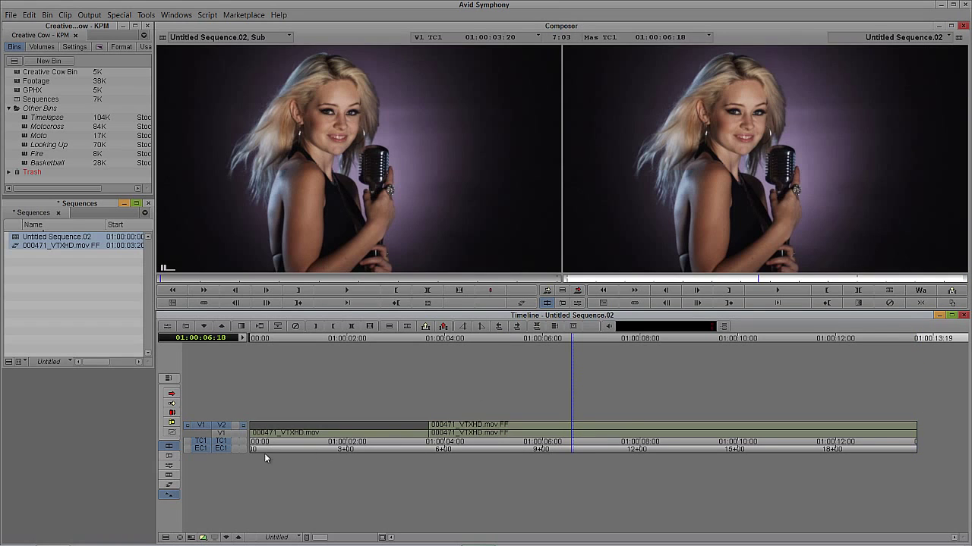
Add an edit through the freeze frames on both V1 and V2 at 01:00:04:19.
{"action": "left_click", "coordinate": [486, 446]}
{"action": "left_click", "coordinate": [467, 446]}
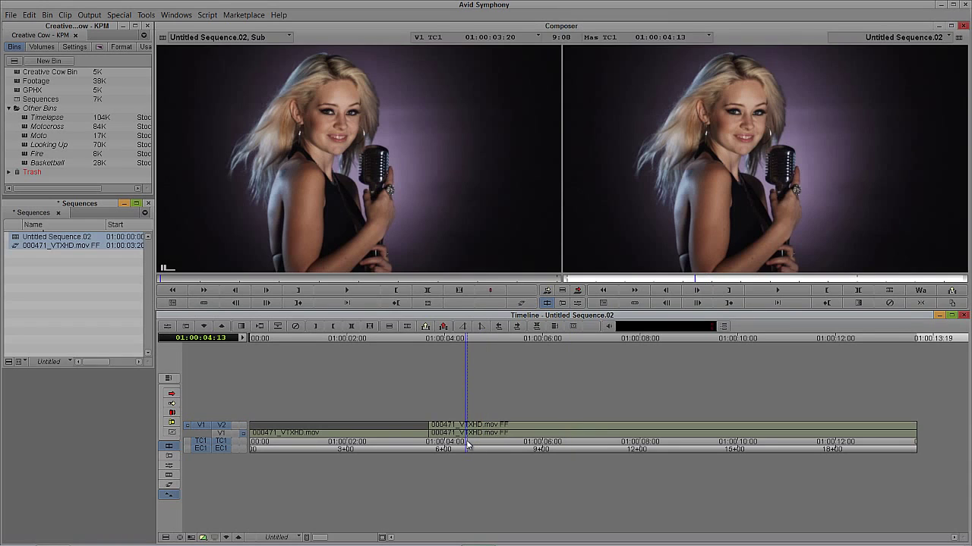
{"action": "left_click", "coordinate": [477, 443]}
{"action": "left_click", "coordinate": [222, 433]}
{"action": "key", "text": "h"}
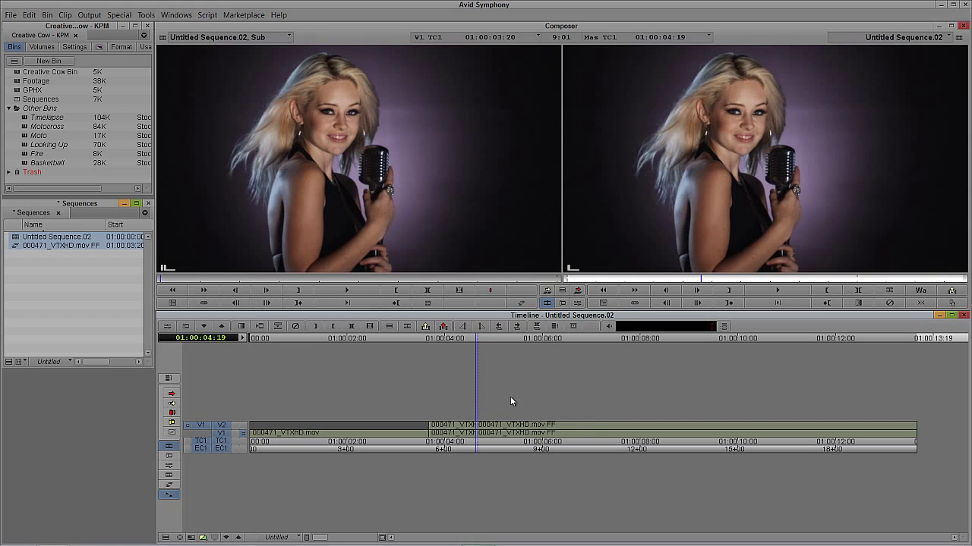
Apply the Color Correction effect from the Image category to the V1 freeze frame after the edit point.
{"action": "left_click", "coordinate": [486, 433]}
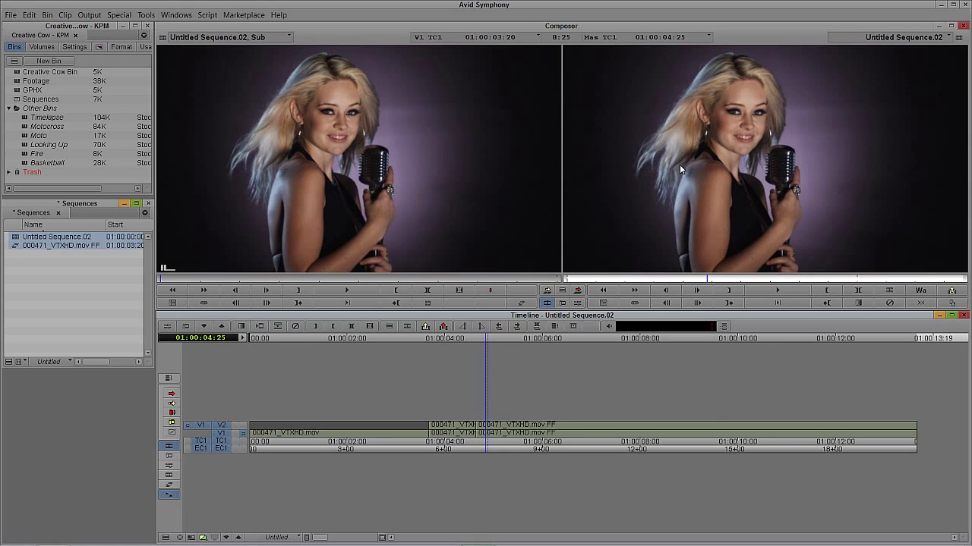
{"action": "key", "text": "ctrl+8"}
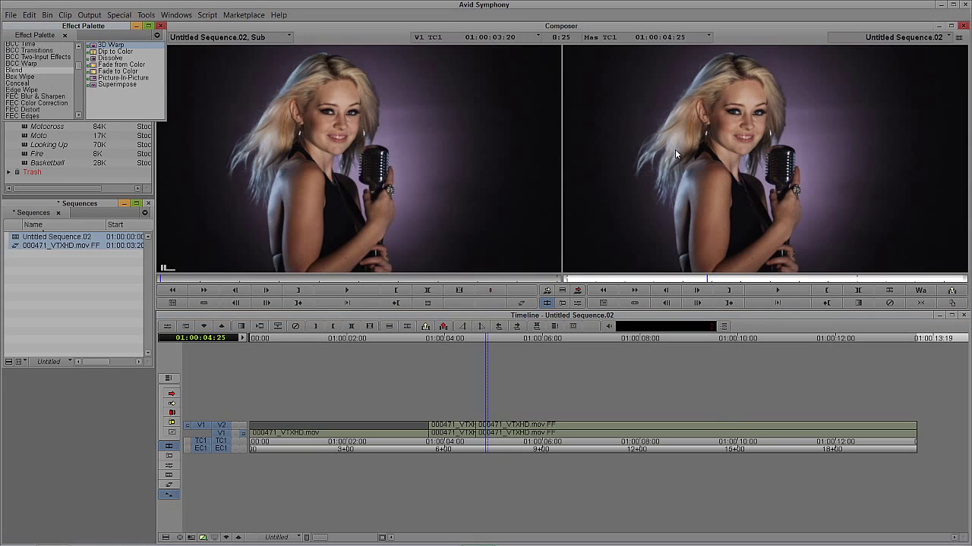
{"action": "scroll", "coordinate": [63, 110], "scroll_direction": "down", "scroll_amount": 3}
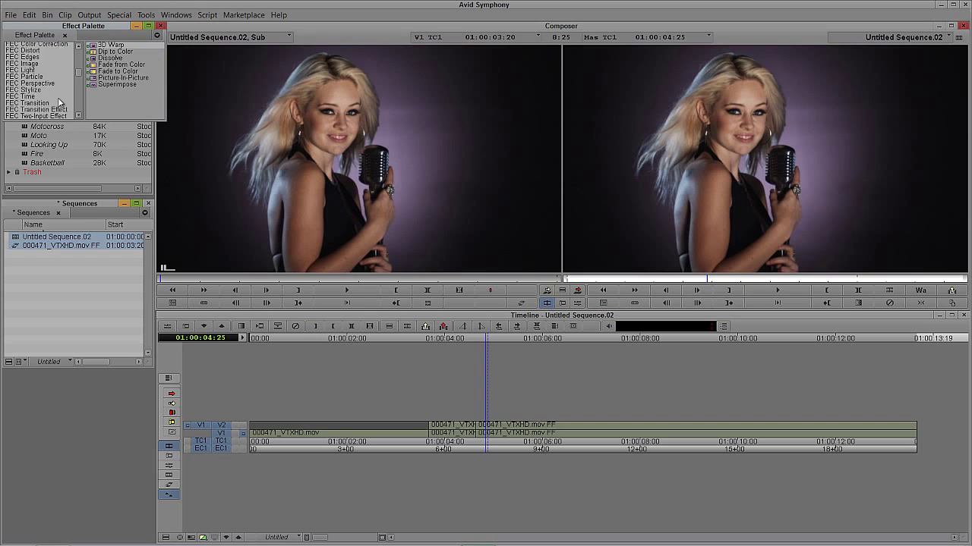
{"action": "scroll", "coordinate": [37, 112], "scroll_direction": "down", "scroll_amount": 3}
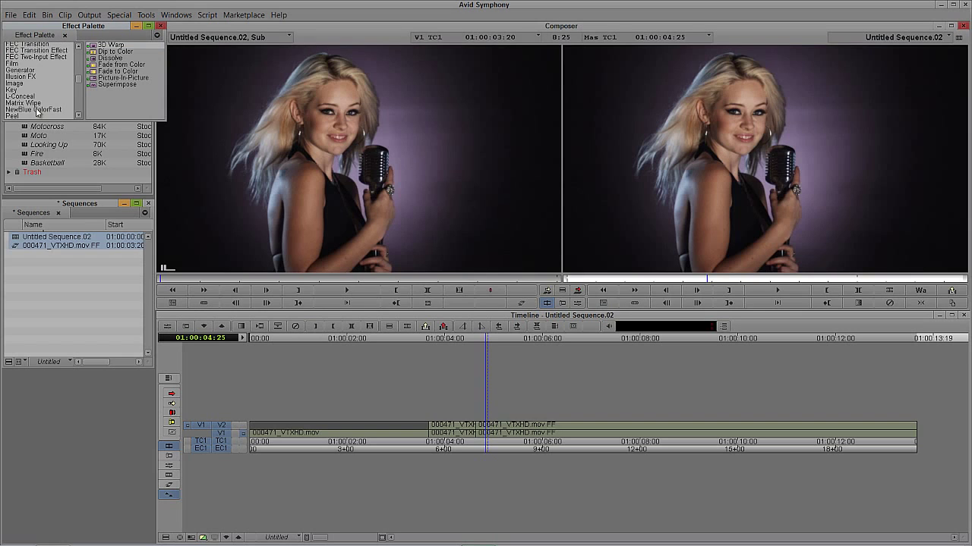
{"action": "left_click", "coordinate": [35, 83]}
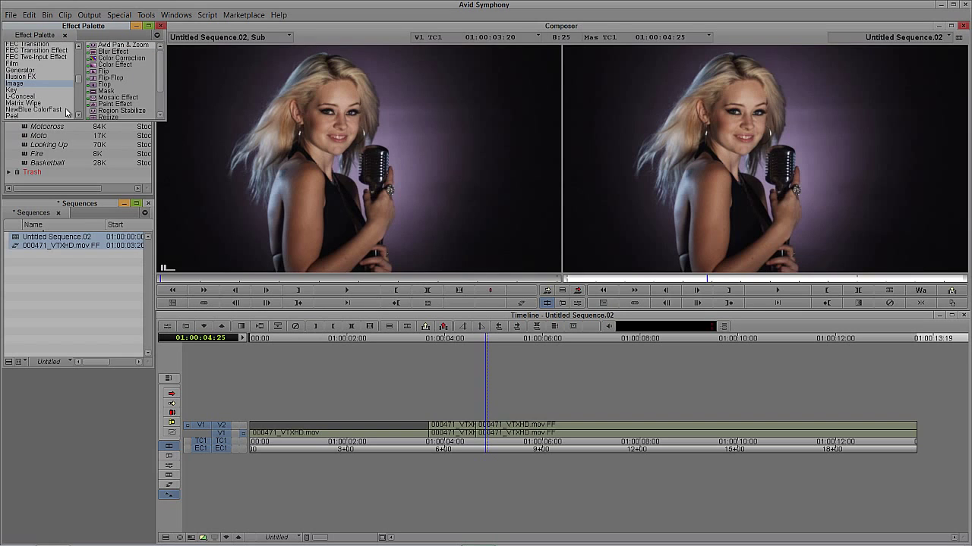
{"action": "left_click", "coordinate": [93, 59]}
{"action": "left_click_drag", "start_coordinate": [93, 61], "coordinate": [494, 434]}
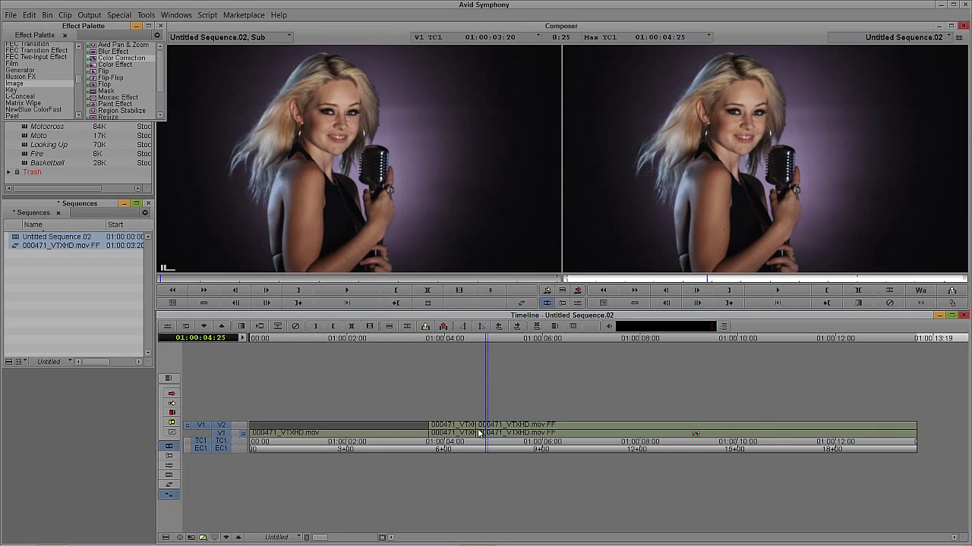
Patch the source to track V1, open the Color Correction for editing and widen the Effect Editor to show its full values.
{"action": "left_click_drag", "start_coordinate": [200, 425], "coordinate": [221, 433]}
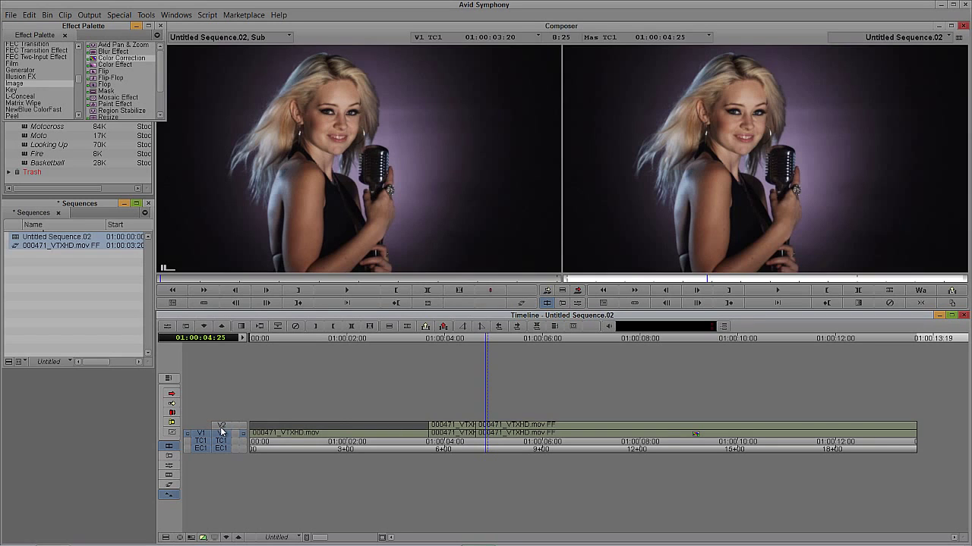
{"action": "left_click", "coordinate": [176, 15]}
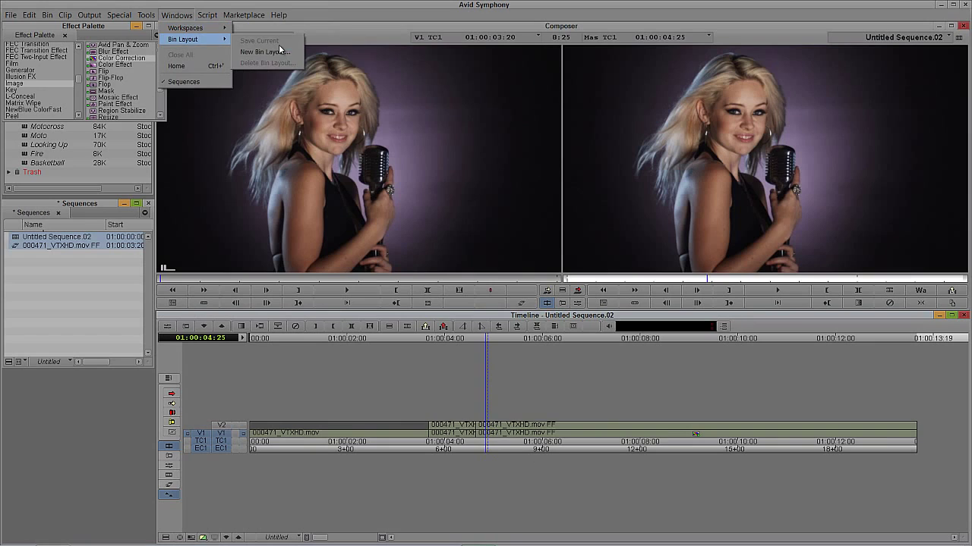
{"action": "left_click", "coordinate": [705, 161]}
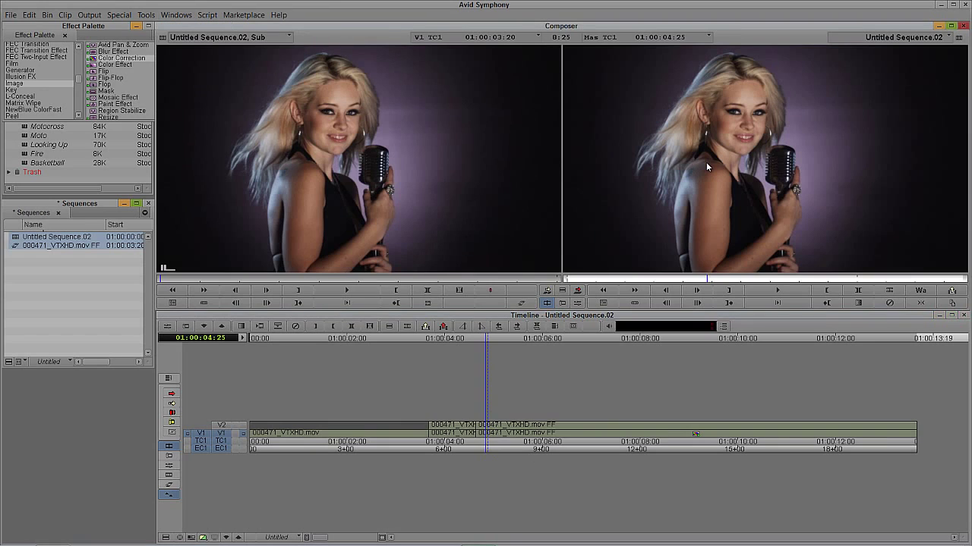
{"action": "left_click", "coordinate": [530, 289]}
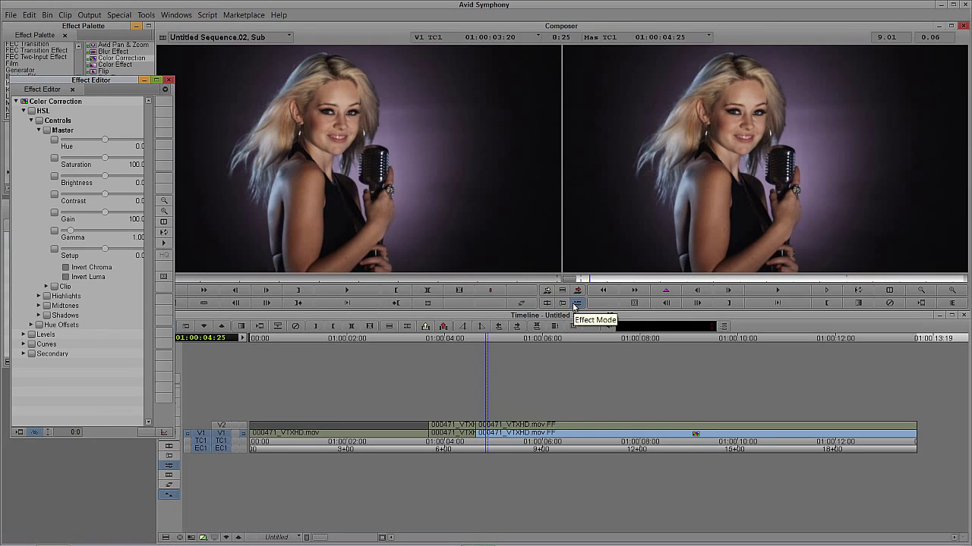
{"action": "left_click_drag", "start_coordinate": [97, 80], "coordinate": [75, 77]}
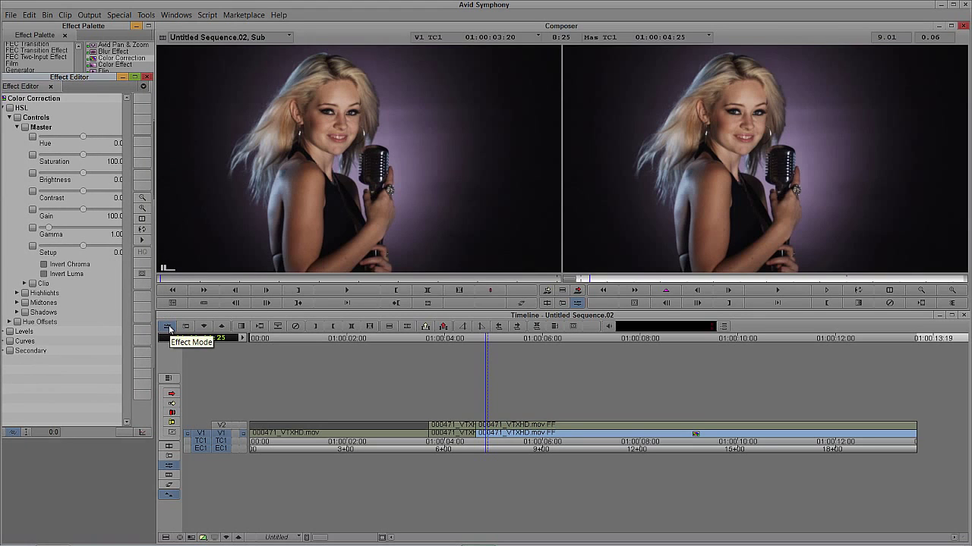
{"action": "left_click_drag", "start_coordinate": [51, 76], "coordinate": [207, 76]}
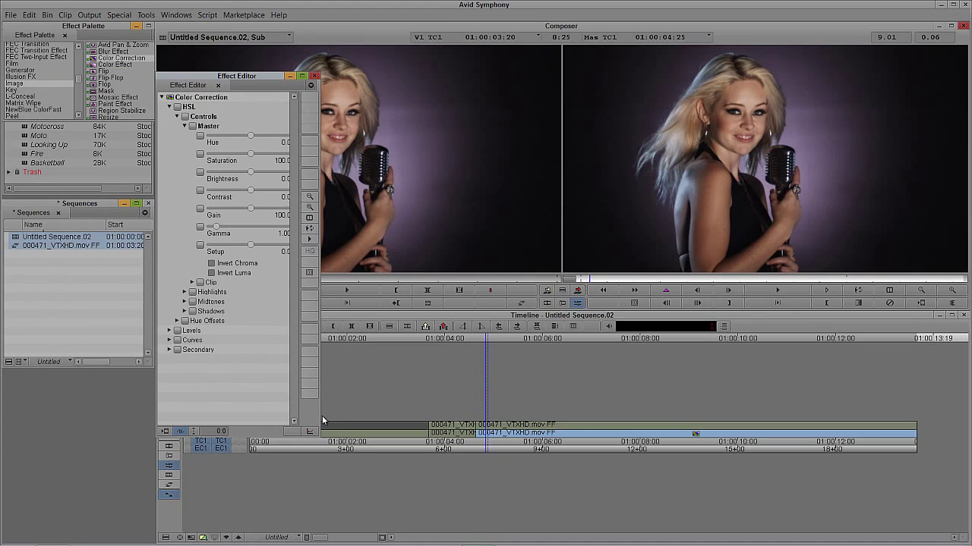
{"action": "left_click_drag", "start_coordinate": [320, 416], "coordinate": [381, 416]}
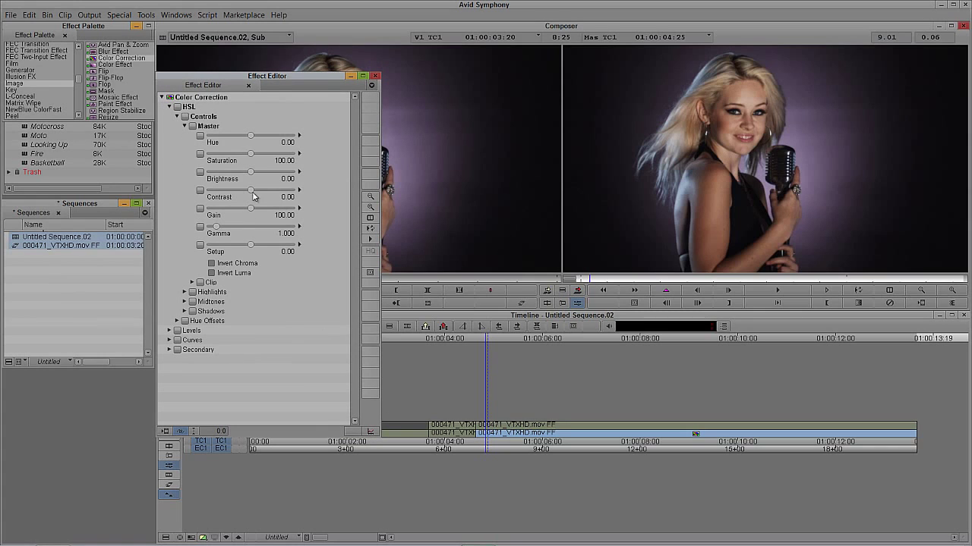
Remove all saturation from the V1 freeze frame and set Setup to -19.13, Gamma to 1.586 and Gain to 107.50.
{"action": "left_click_drag", "start_coordinate": [252, 154], "coordinate": [98, 163]}
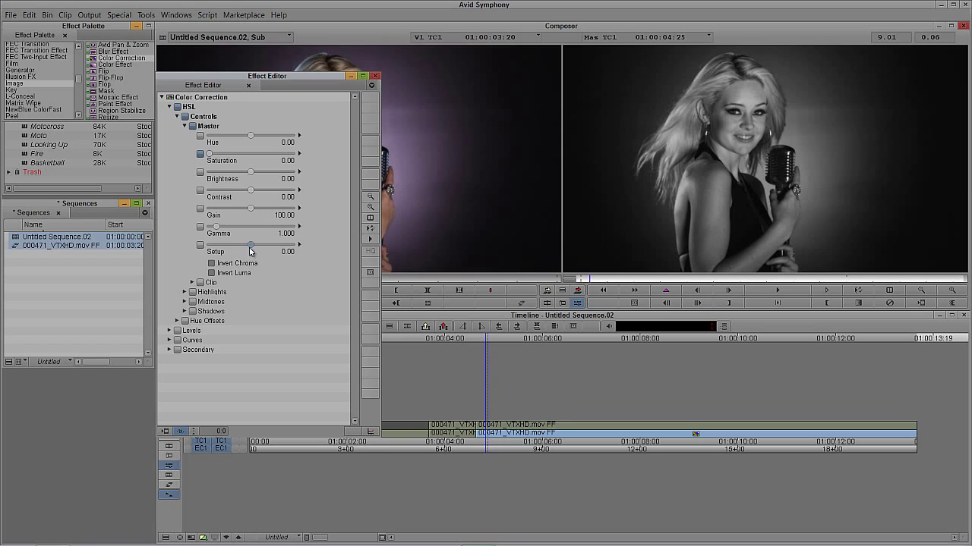
{"action": "left_click_drag", "start_coordinate": [250, 251], "coordinate": [255, 211]}
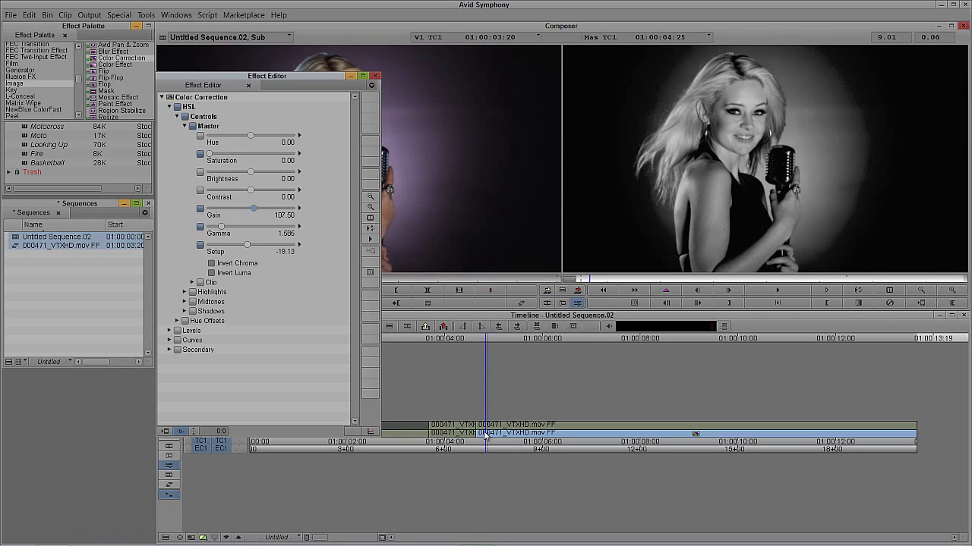
{"action": "key", "text": "ctrl+e"}
{"action": "left_click", "coordinate": [513, 435]}
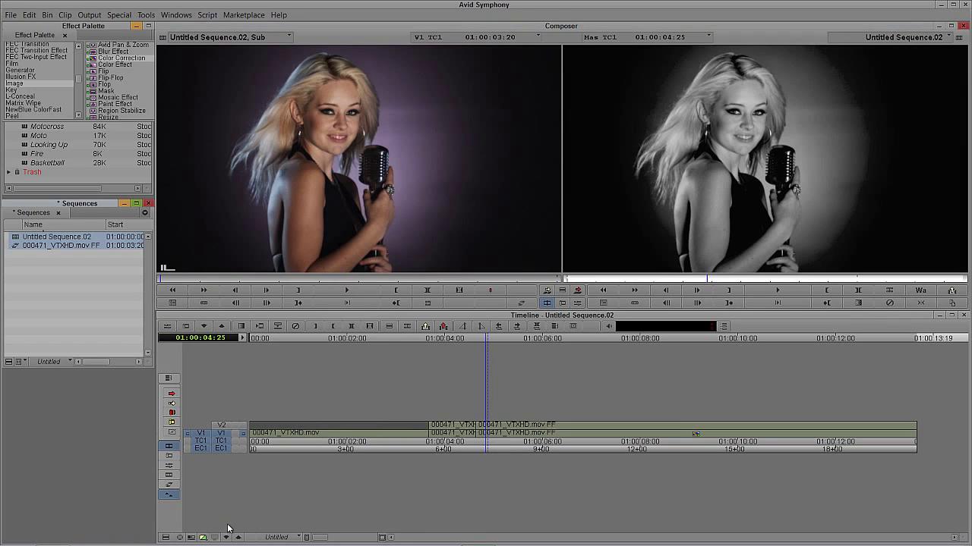
Step into and out of the V1 nested effect, and set the Color Correction's Setup to -10.00.
{"action": "left_click", "coordinate": [228, 539]}
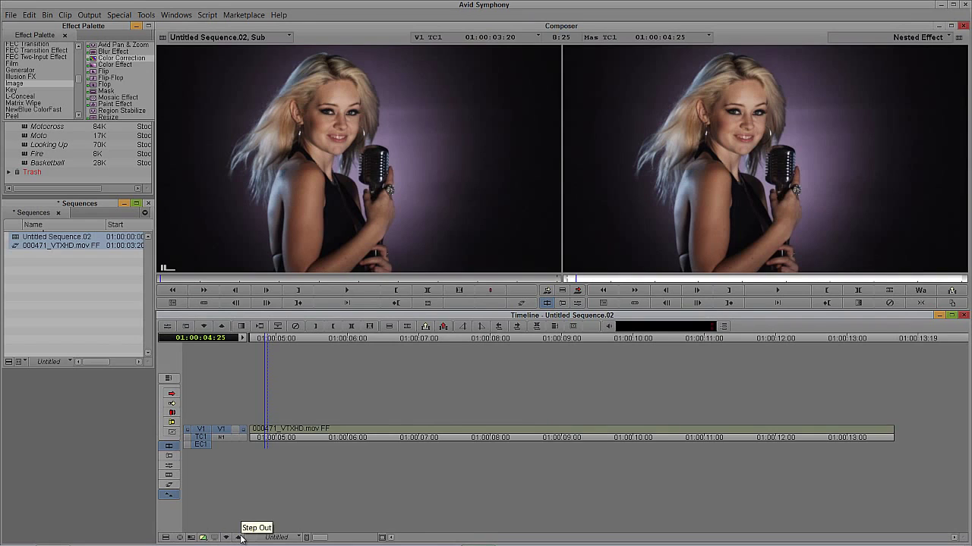
{"action": "left_click", "coordinate": [239, 538]}
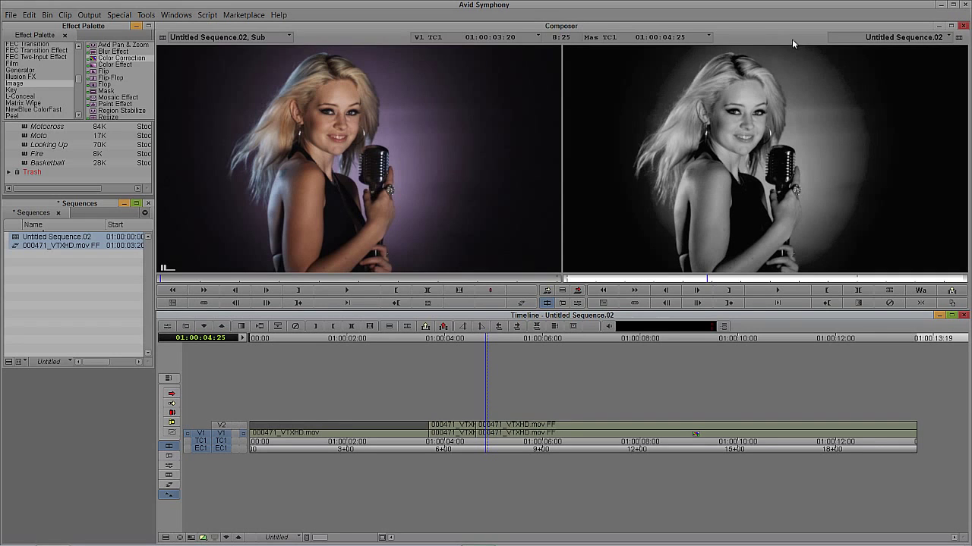
{"action": "key", "text": "ctrl+8"}
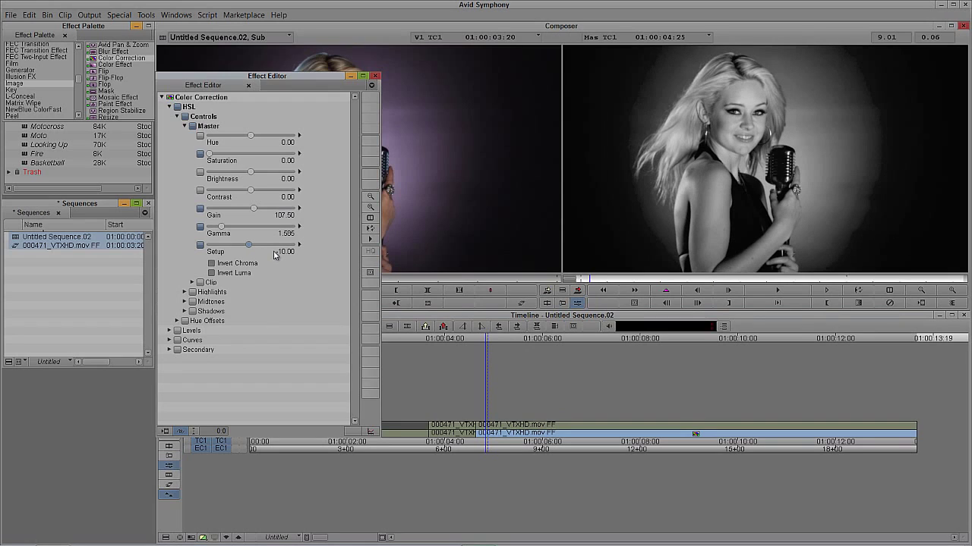
{"action": "key", "text": "ctrl+8"}
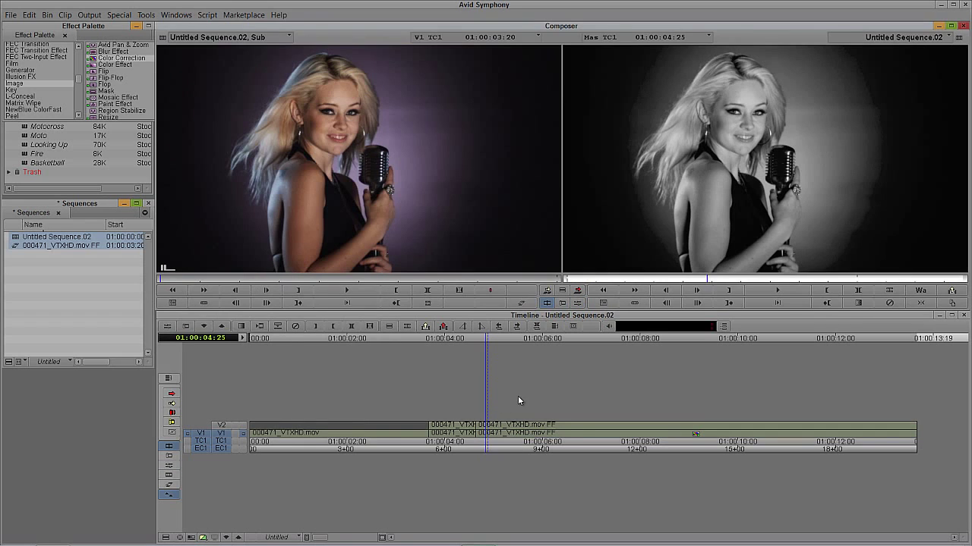
Turn on monitoring of track V2 and play from the edit point at 01:00:04:19 to 01:00:05:13.
{"action": "mouse_move", "coordinate": [517, 434]}
{"action": "left_mouse_down"}
{"action": "mouse_move", "coordinate": [672, 432]}
{"action": "mouse_move", "coordinate": [463, 433]}
{"action": "mouse_move", "coordinate": [499, 433]}
{"action": "left_mouse_up"}
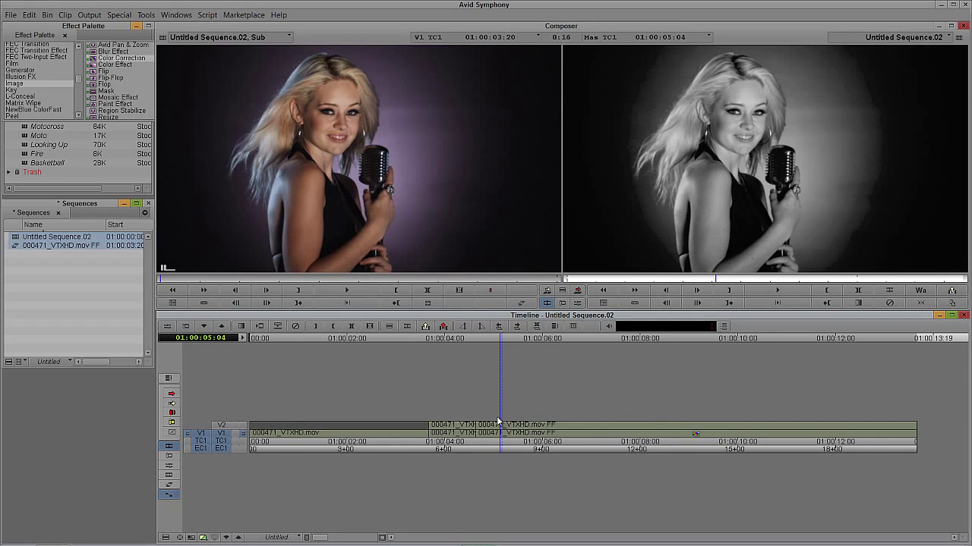
{"action": "left_click", "coordinate": [241, 430]}
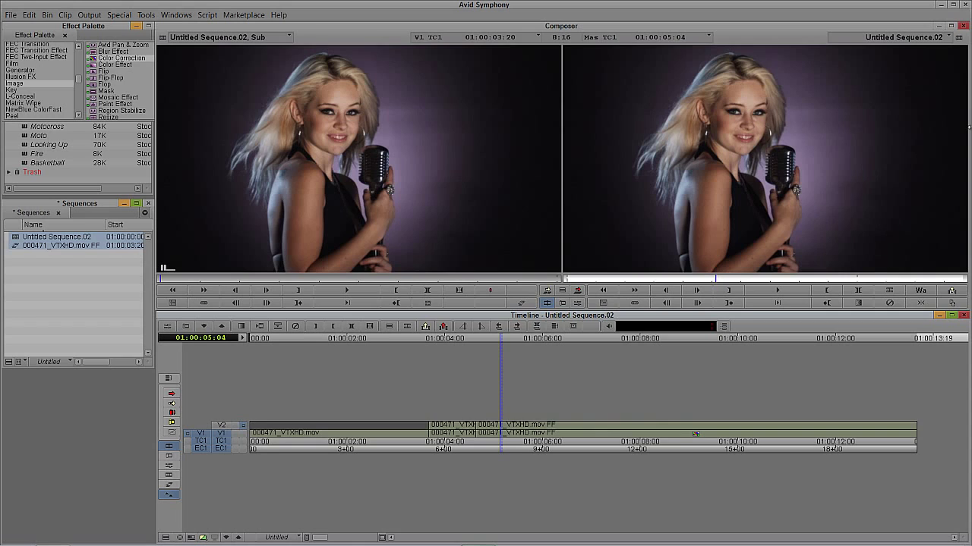
{"action": "left_click", "coordinate": [488, 437]}
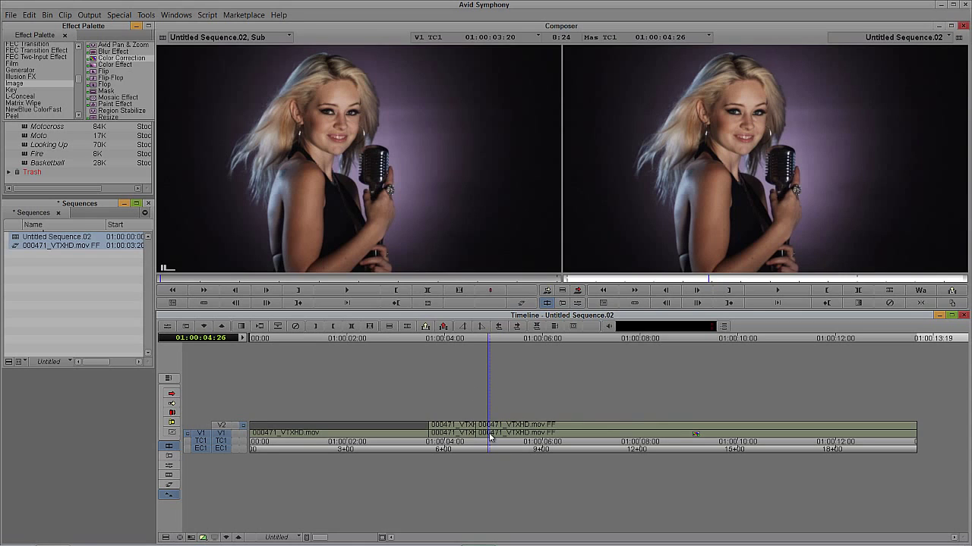
{"action": "left_click", "coordinate": [475, 427]}
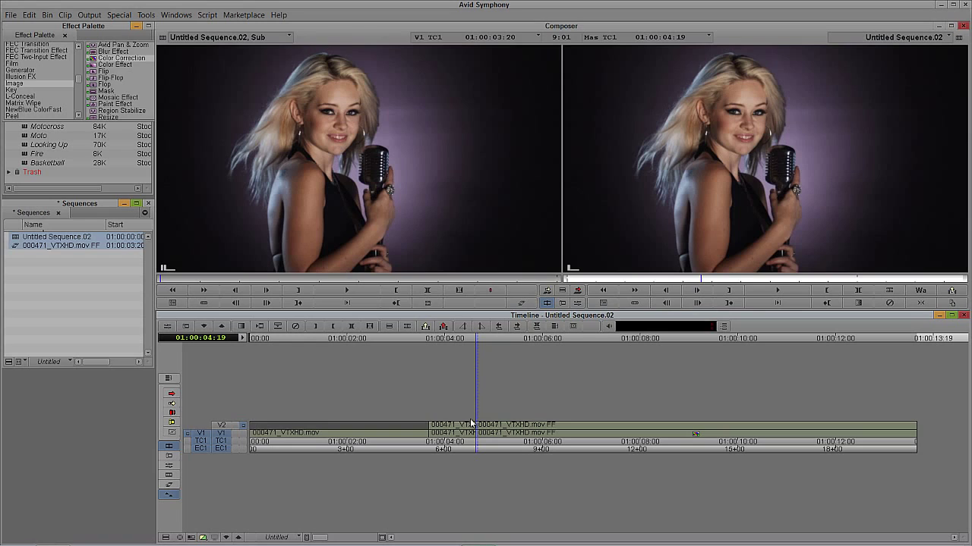
{"action": "key", "text": "Return"}
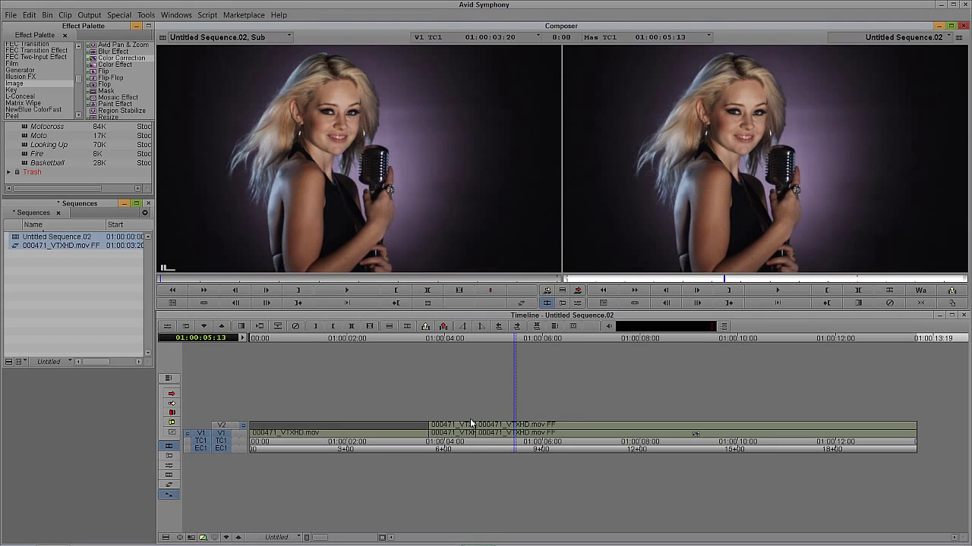
Apply the 3D Warp effect from the Blend category to the V2 freeze frame after the edit point.
{"action": "key", "text": "ctrl+8"}
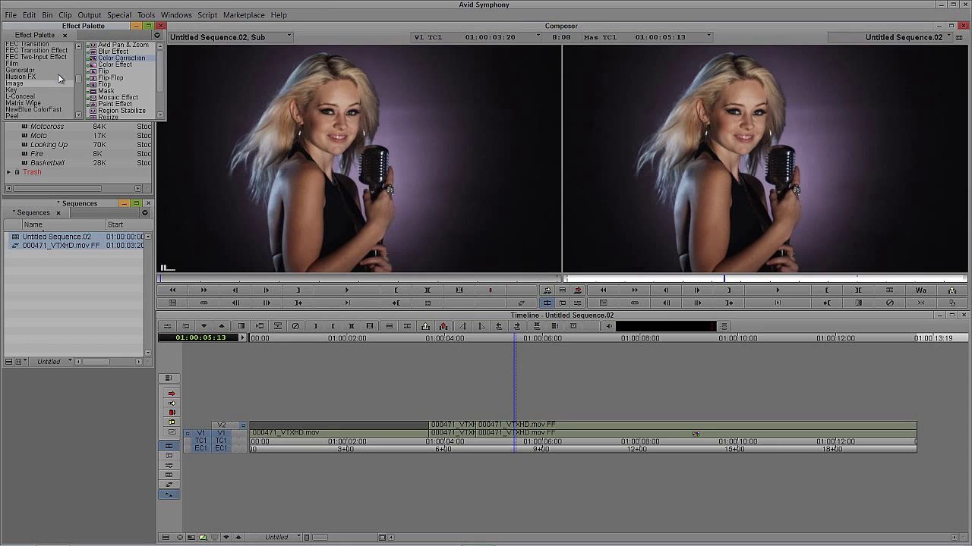
{"action": "left_click_drag", "start_coordinate": [86, 88], "coordinate": [85, 69]}
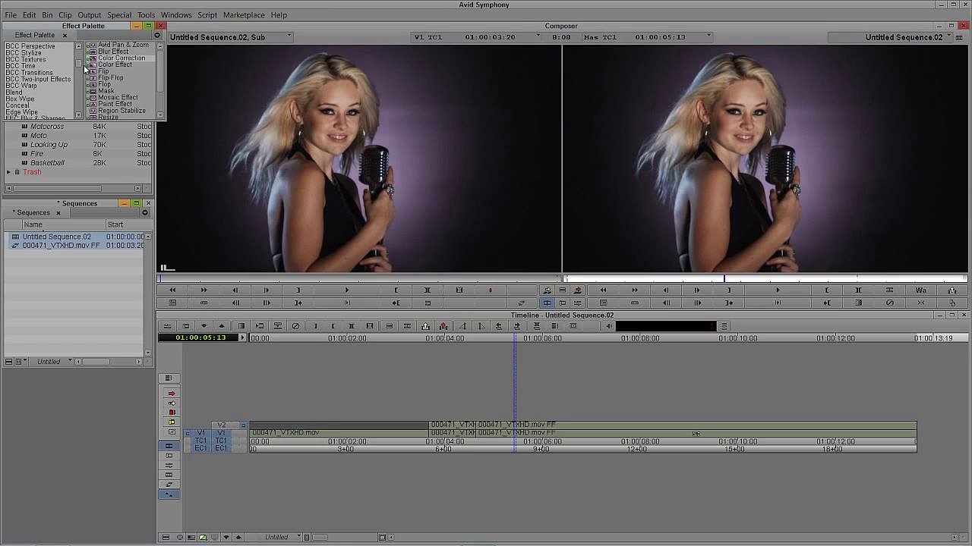
{"action": "left_click", "coordinate": [31, 87]}
{"action": "left_click", "coordinate": [32, 92]}
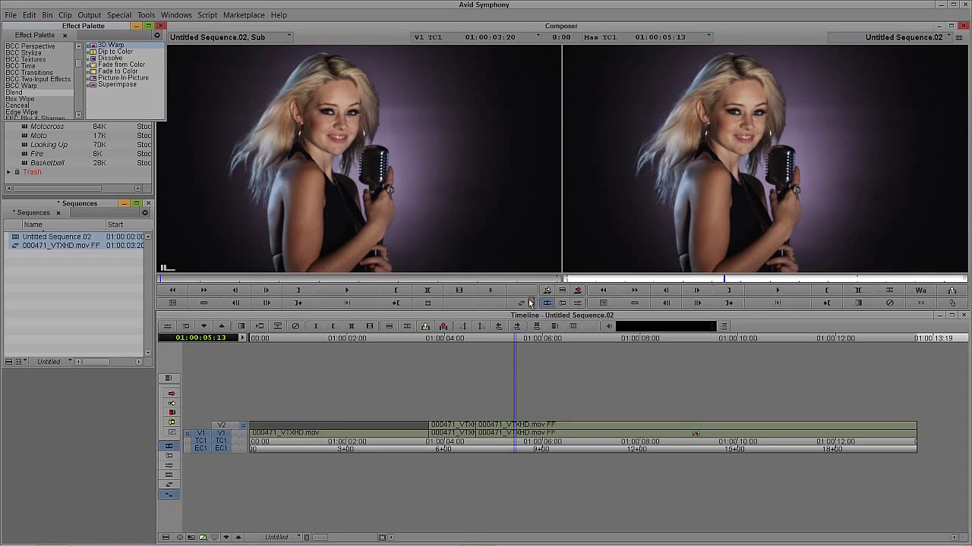
{"action": "left_click", "coordinate": [526, 425]}
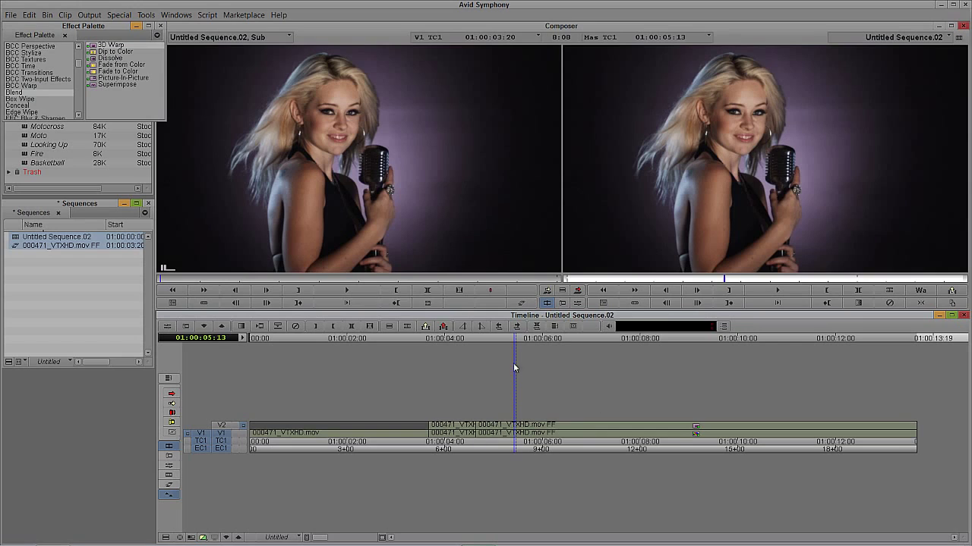
Add a 3D Warp keyframe at 01:00:05:13 and crop the V2 image to a thin horizontal strip across the singer's eyes.
{"action": "key", "text": "ctrl+8"}
{"action": "left_click", "coordinate": [515, 427]}
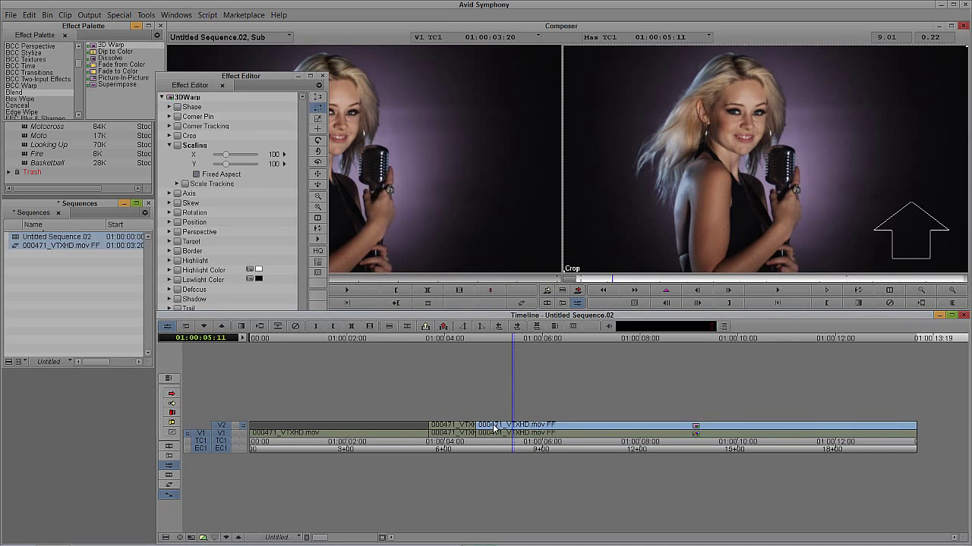
{"action": "key", "text": "ctrl+8"}
{"action": "key", "text": "space"}
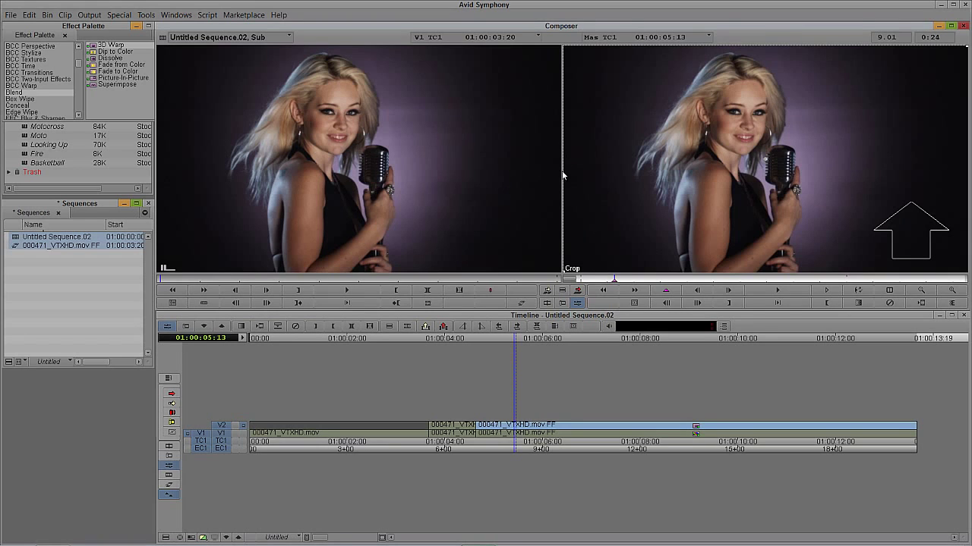
{"action": "left_click_drag", "start_coordinate": [565, 271], "coordinate": [514, 120]}
{"action": "left_click_drag", "start_coordinate": [966, 50], "coordinate": [967, 104]}
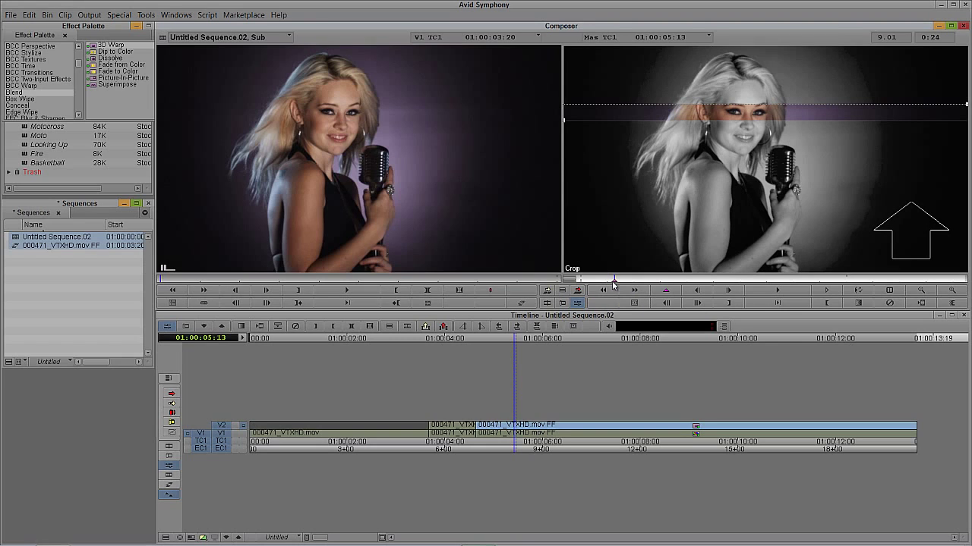
Add a second 3D Warp keyframe at 01:00:07:01 and reopen the effect's settings near the first keyframe.
{"action": "key", "text": "Return"}
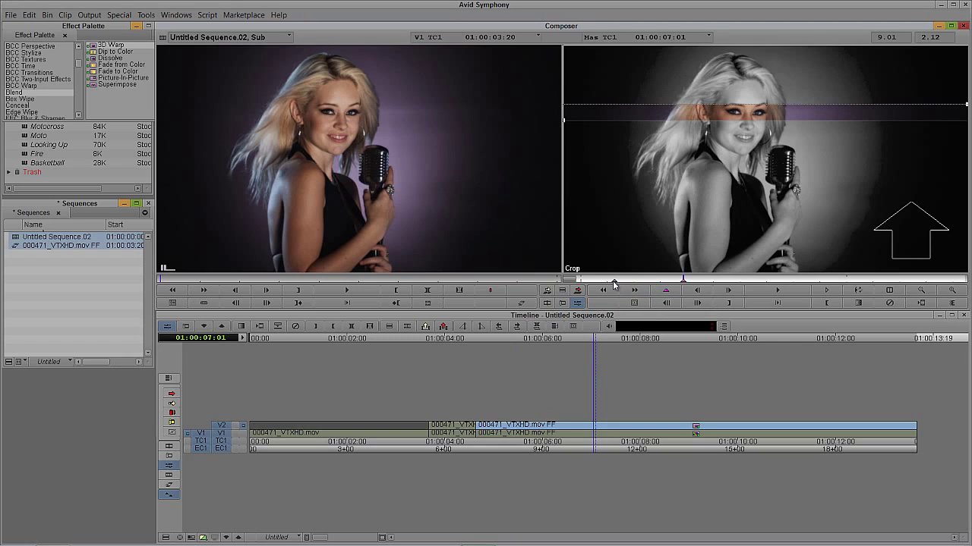
{"action": "left_click", "coordinate": [614, 282]}
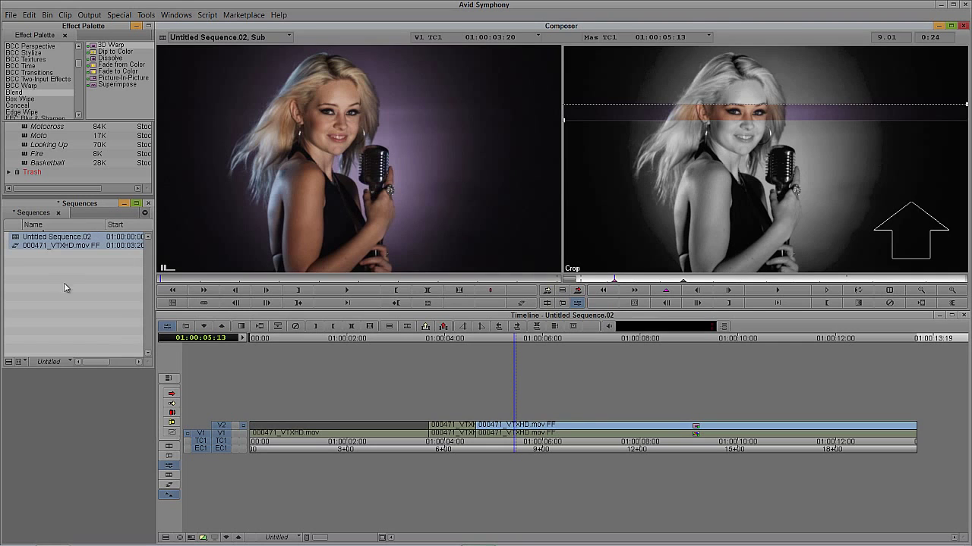
{"action": "left_click", "coordinate": [518, 429]}
{"action": "left_click", "coordinate": [520, 302]}
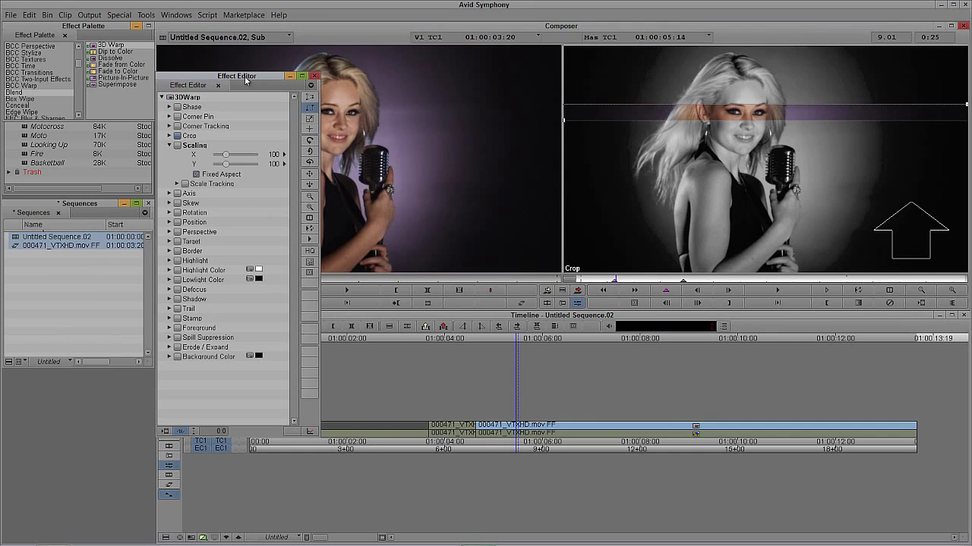
At the 01:00:05:13 keyframe, crop the strip's right edge fully across to the image's left side, and scrub to 01:00:05:26 to check the reveal.
{"action": "left_click_drag", "start_coordinate": [244, 85], "coordinate": [153, 97]}
{"action": "left_click", "coordinate": [614, 283]}
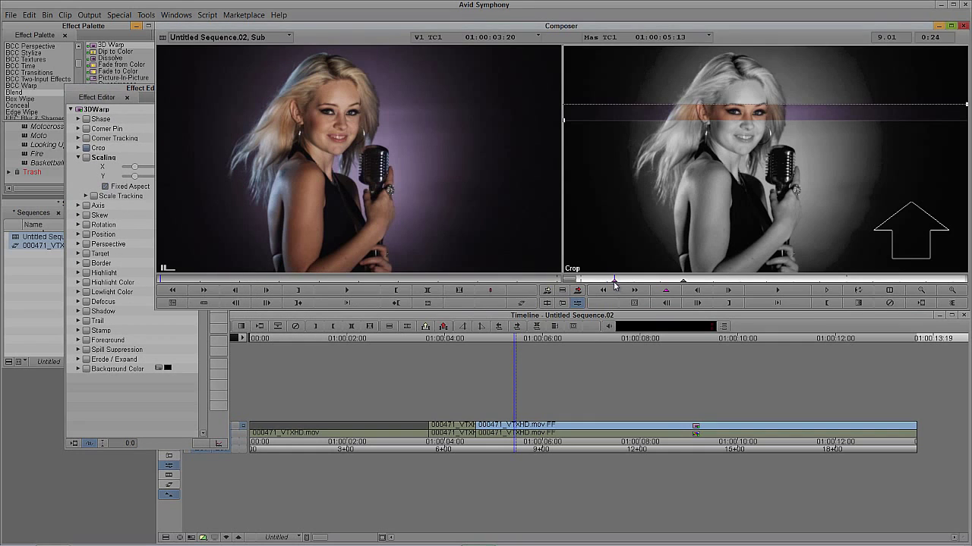
{"action": "left_click", "coordinate": [108, 88]}
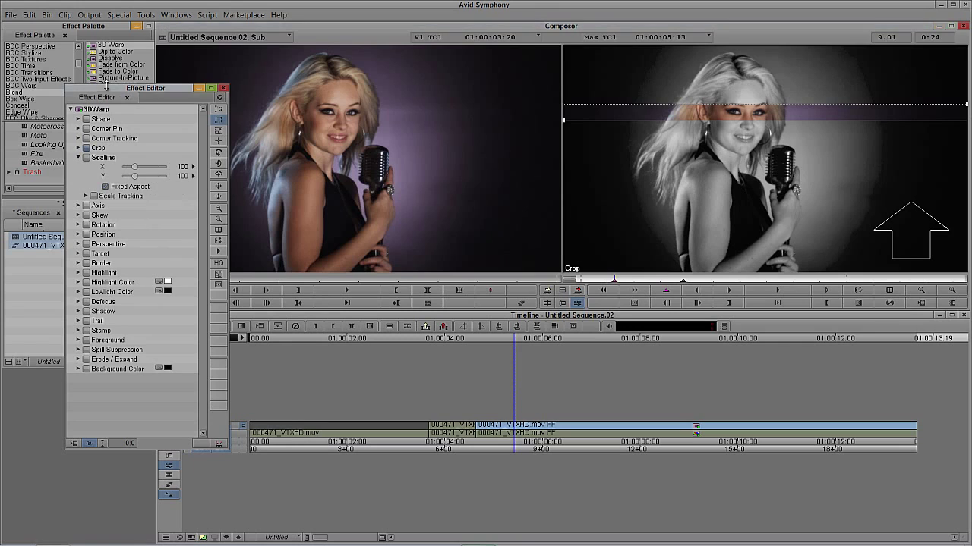
{"action": "left_click", "coordinate": [77, 158]}
{"action": "left_click", "coordinate": [78, 148]}
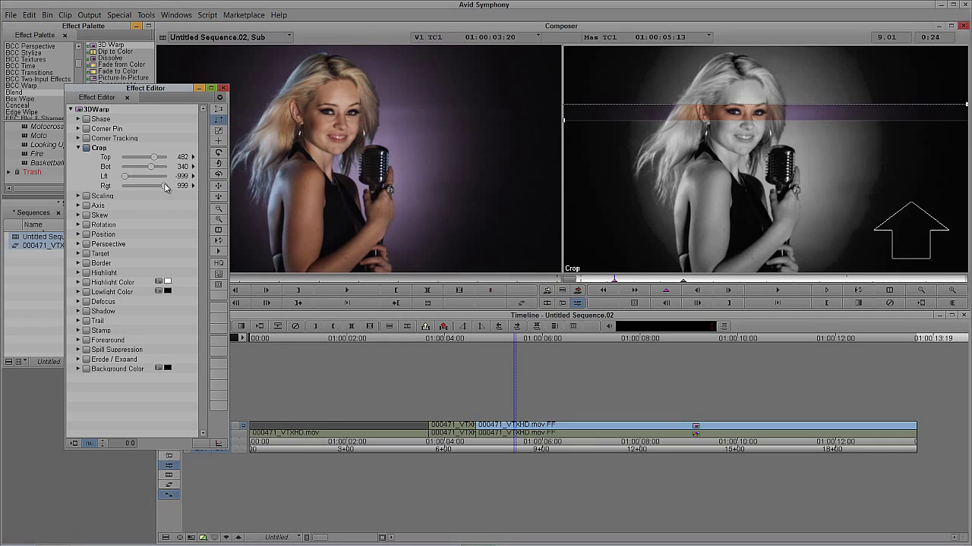
{"action": "left_click_drag", "start_coordinate": [166, 188], "coordinate": [126, 198]}
{"action": "left_click", "coordinate": [205, 184]}
{"action": "mouse_move", "coordinate": [480, 446]}
{"action": "left_mouse_down"}
{"action": "mouse_move", "coordinate": [552, 423]}
{"action": "mouse_move", "coordinate": [849, 421]}
{"action": "mouse_move", "coordinate": [486, 436]}
{"action": "left_mouse_up"}
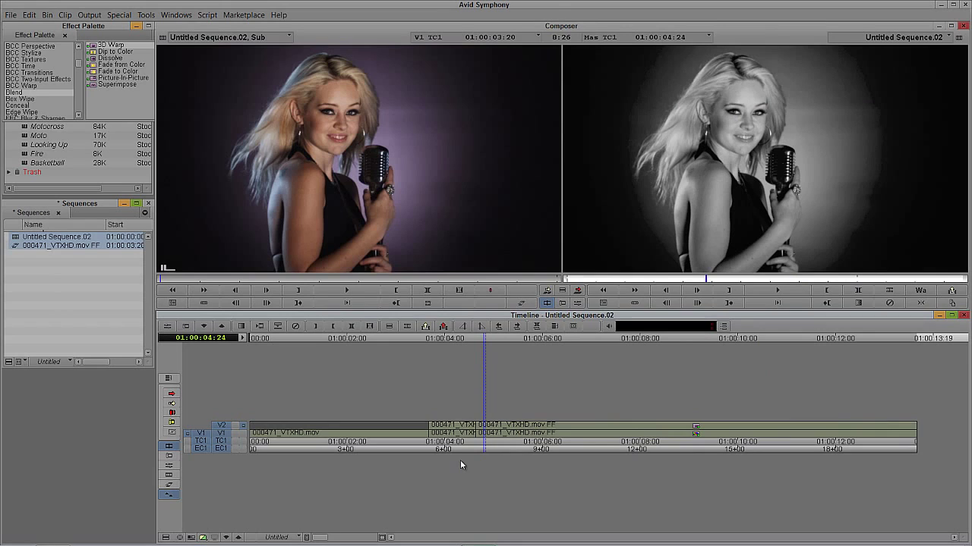
{"action": "left_click_drag", "start_coordinate": [559, 432], "coordinate": [538, 434]}
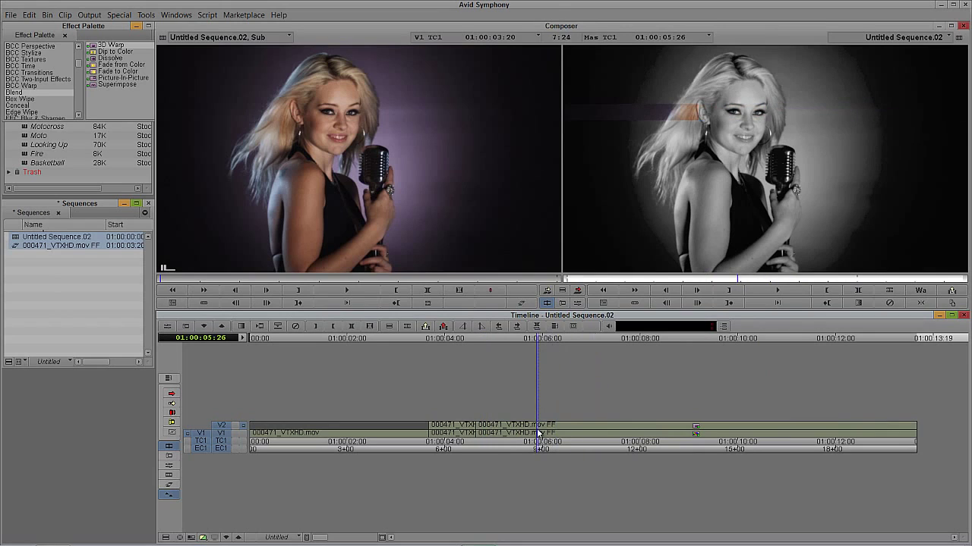
Collapse the V1 and V2 freeze-frame segments from 01:00:04:19 to the end into one nested clip on V1.
{"action": "left_click", "coordinate": [450, 426]}
{"action": "key", "text": "t"}
{"action": "left_click_drag", "start_coordinate": [200, 432], "coordinate": [221, 425]}
{"action": "left_click_drag", "start_coordinate": [429, 427], "coordinate": [601, 432]}
{"action": "key", "text": "t"}
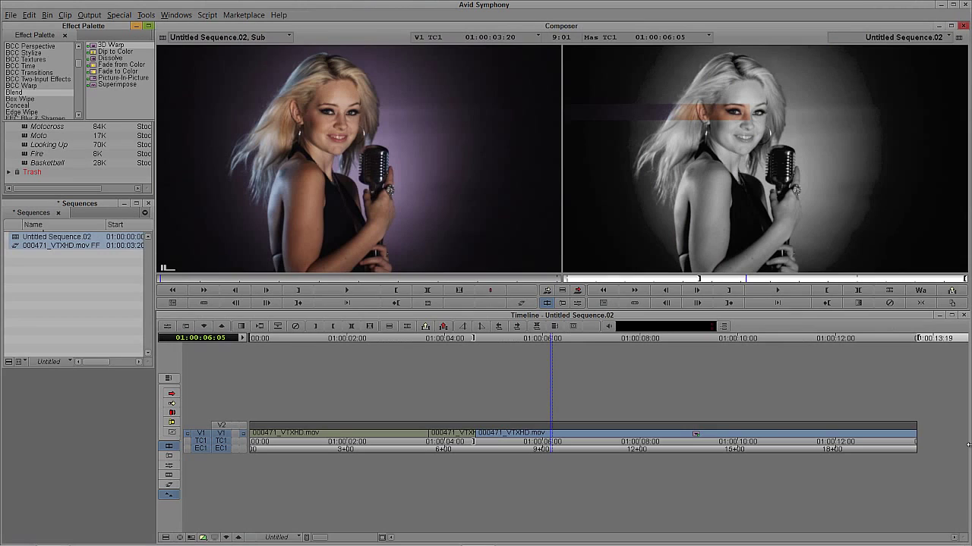
Add the 3D Warp effect from the Blend category on top of the collapsed V1 clip and open its effect settings.
{"action": "left_click", "coordinate": [99, 48]}
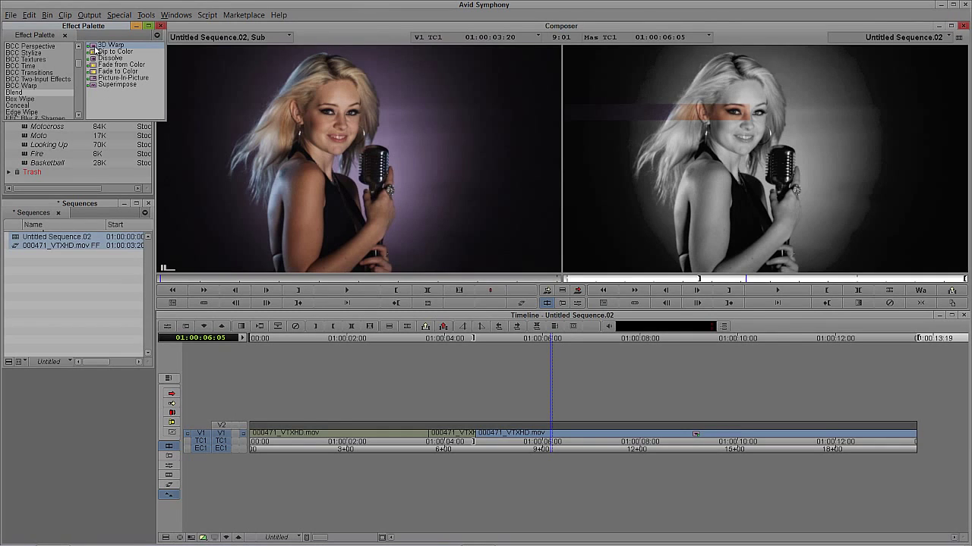
{"action": "left_click_drag", "start_coordinate": [90, 48], "coordinate": [549, 439]}
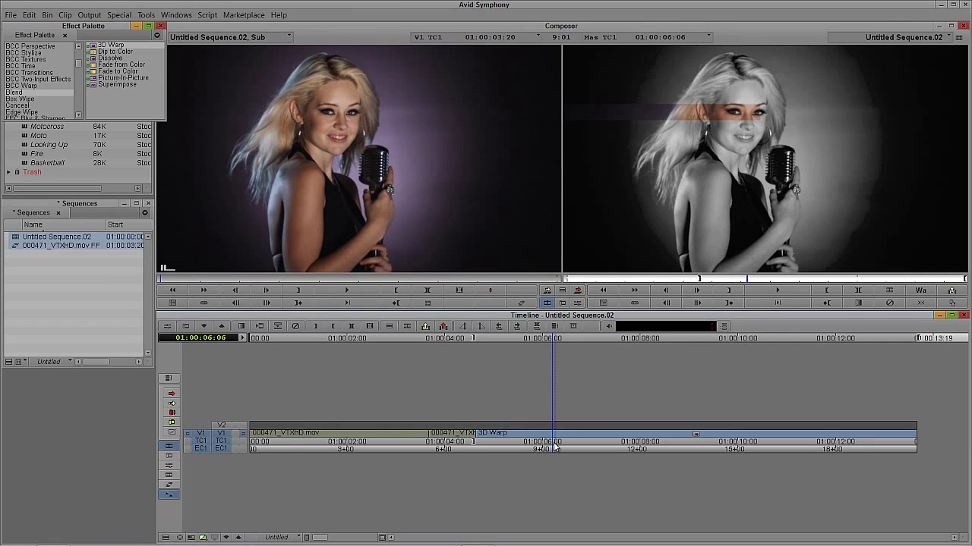
{"action": "key", "text": "ctrl+8"}
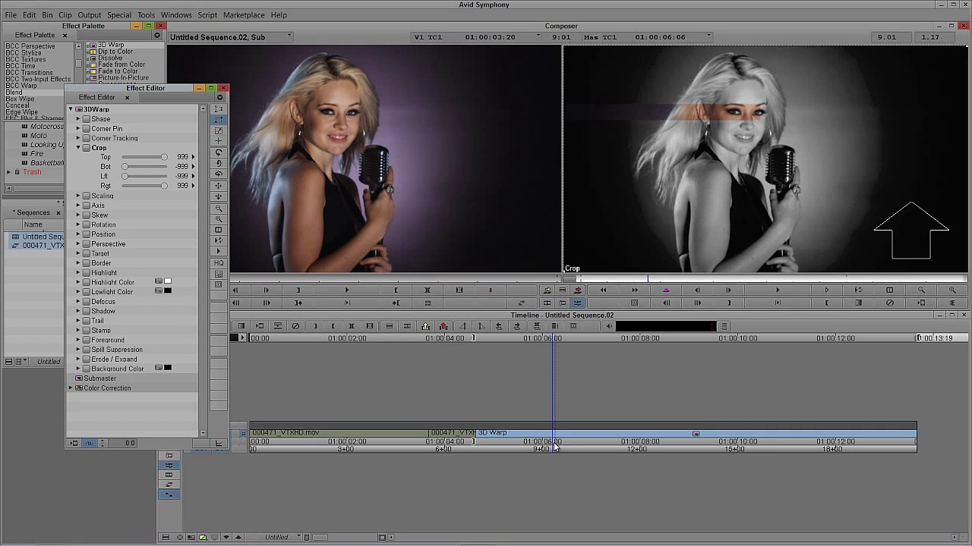
Add a 3D Warp keyframe at the clip's start, 01:00:04:19, and go to the end keyframe at 01:00:13:19.
{"action": "left_click_drag", "start_coordinate": [607, 279], "coordinate": [564, 282]}
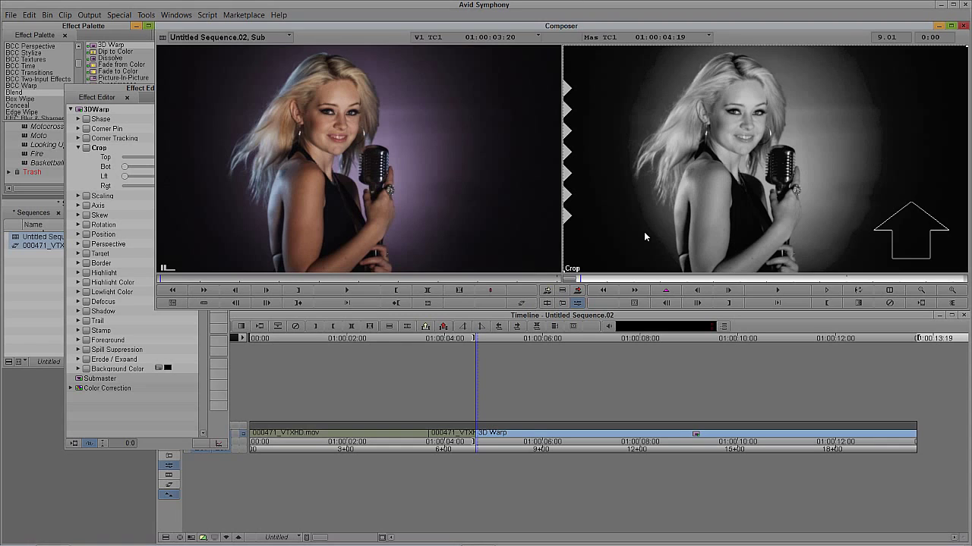
{"action": "left_click", "coordinate": [665, 290]}
{"action": "key", "text": "End"}
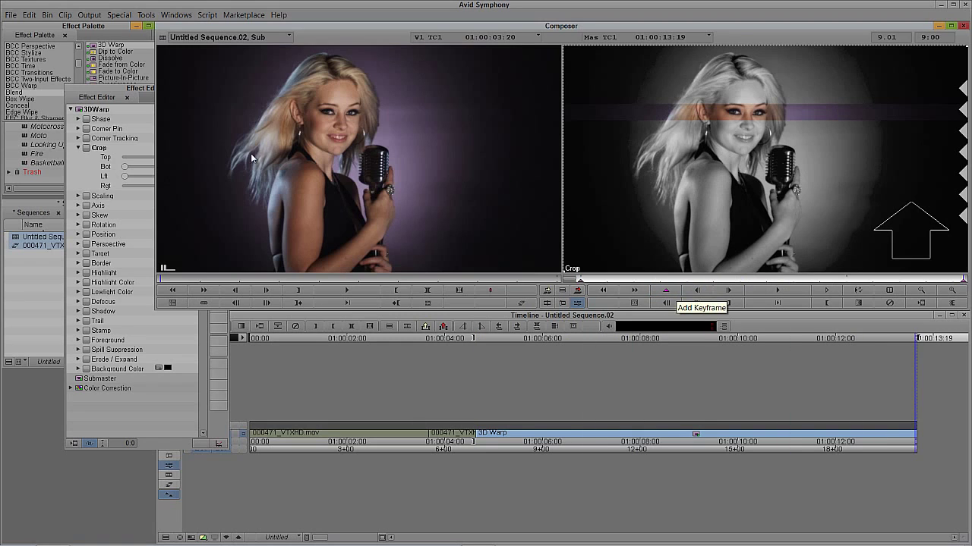
At the end keyframe, scale the nested image to 115 and move it slightly down and to the right.
{"action": "left_click", "coordinate": [131, 103]}
{"action": "left_click", "coordinate": [78, 148]}
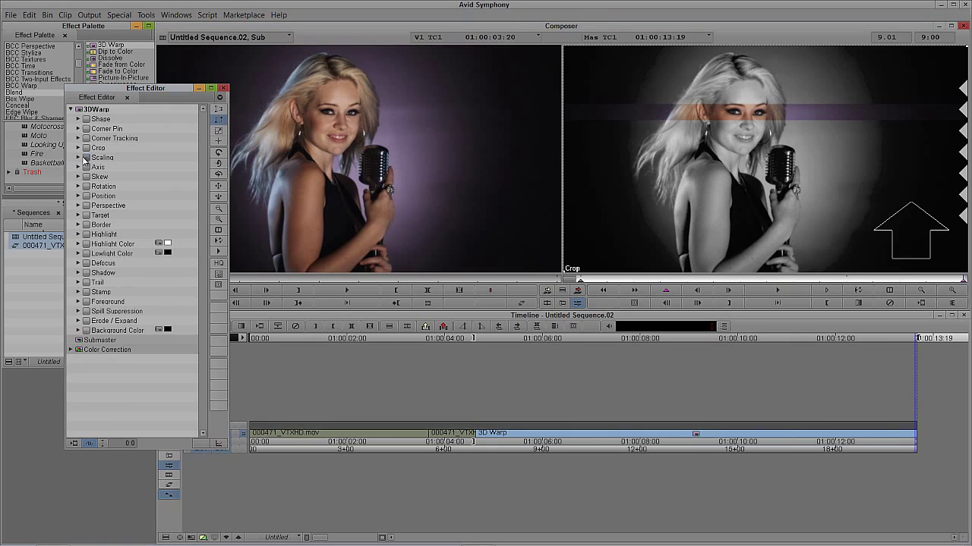
{"action": "left_click", "coordinate": [77, 157]}
{"action": "left_click_drag", "start_coordinate": [136, 169], "coordinate": [136, 169]}
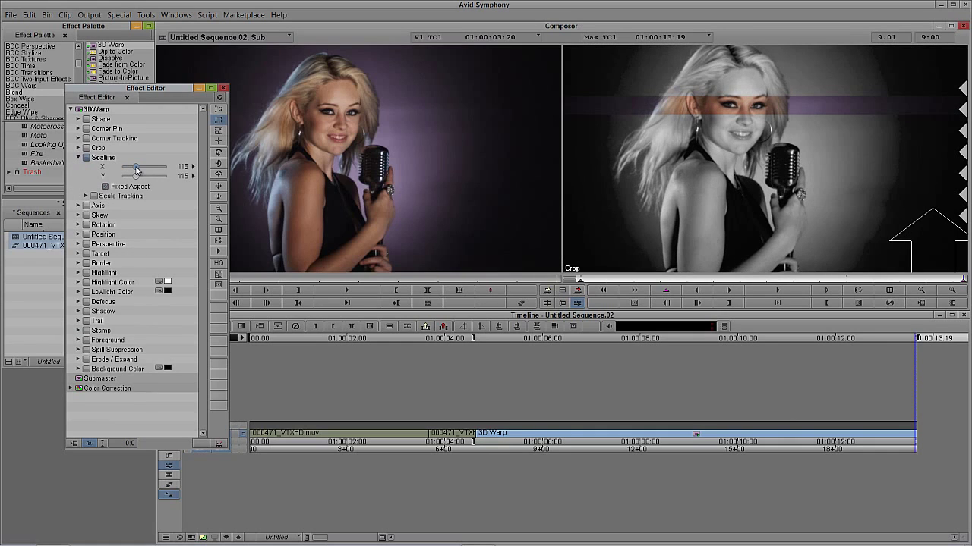
{"action": "left_click_drag", "start_coordinate": [678, 152], "coordinate": [684, 160]}
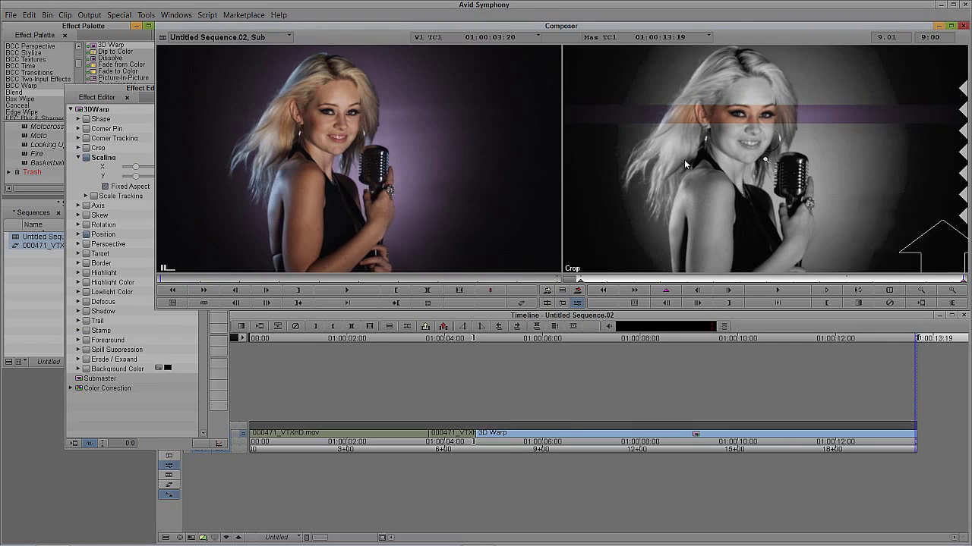
{"action": "left_click", "coordinate": [725, 303]}
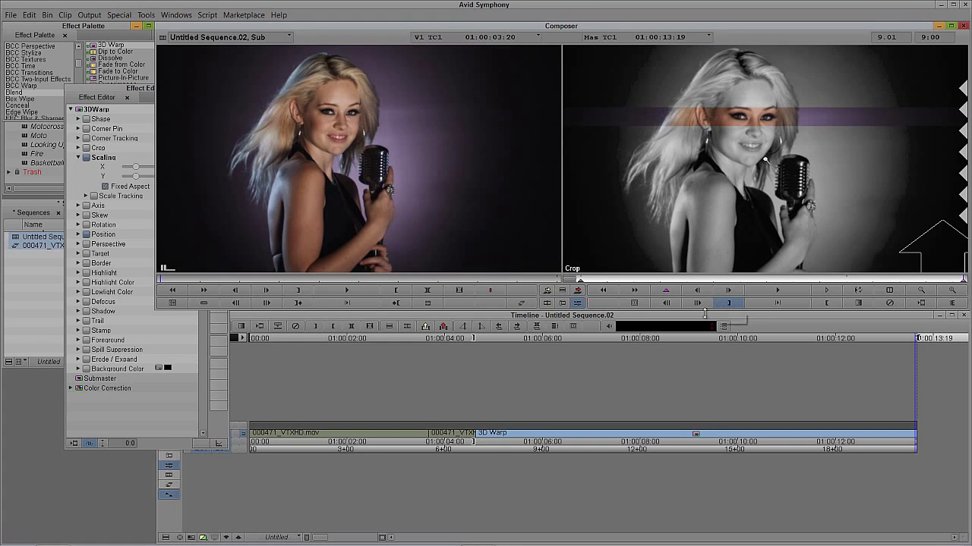
Play the sequence from the start to about 01:00:07 to review the slow push-in on the freeze frame.
{"action": "left_click_drag", "start_coordinate": [463, 442], "coordinate": [198, 449]}
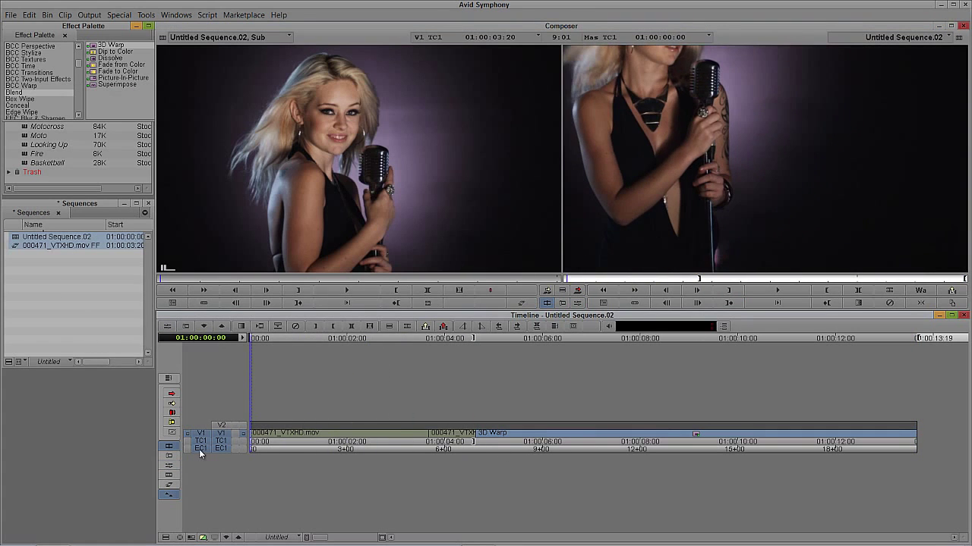
{"action": "key", "text": "space"}
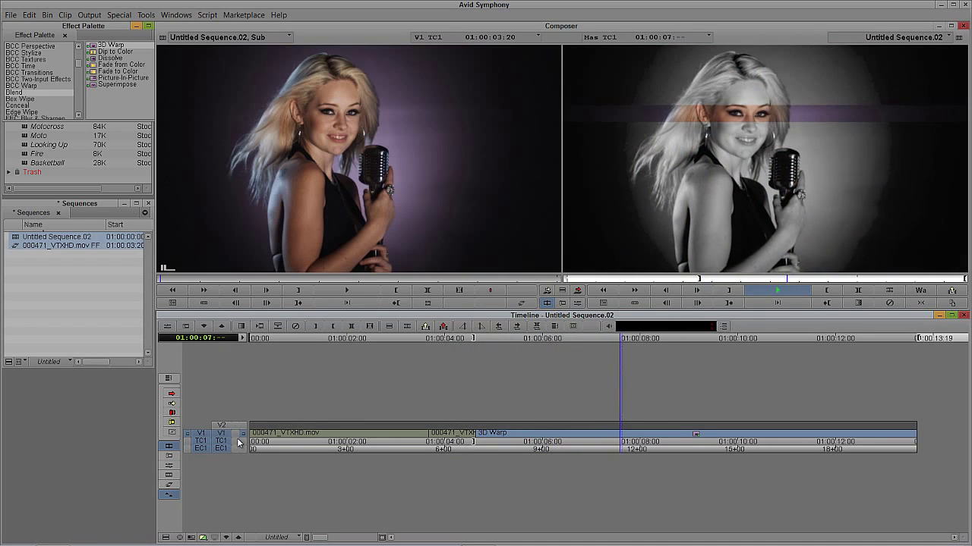
{"action": "key", "text": "space"}
Add a 24-frame dissolve starting at the V1 cut at 01:00:04:19.
{"action": "left_click", "coordinate": [474, 440]}
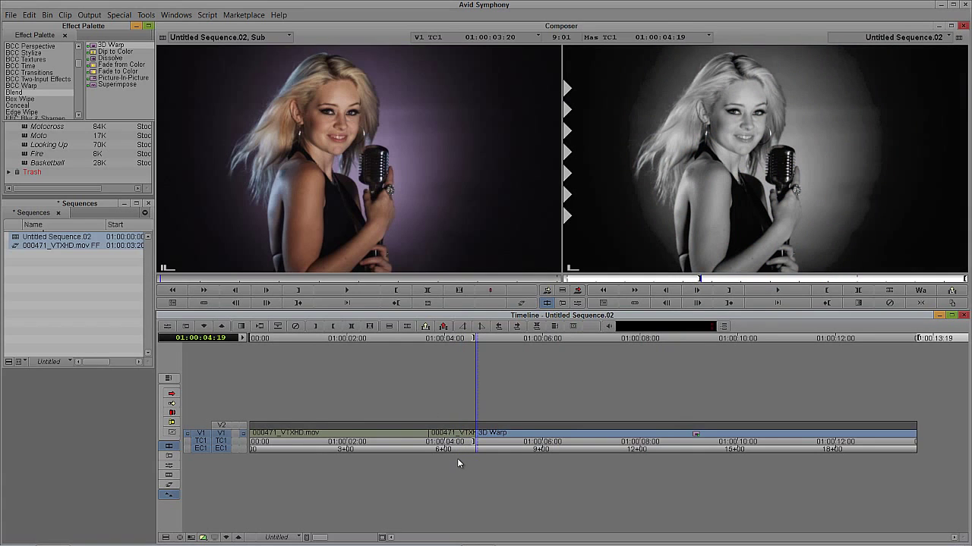
{"action": "key", "text": "backslash"}
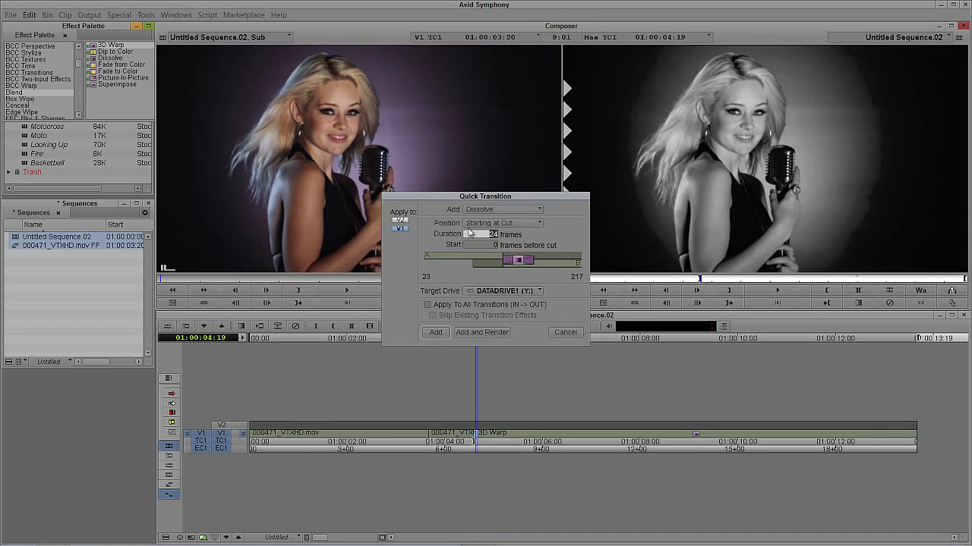
{"action": "left_click", "coordinate": [436, 333]}
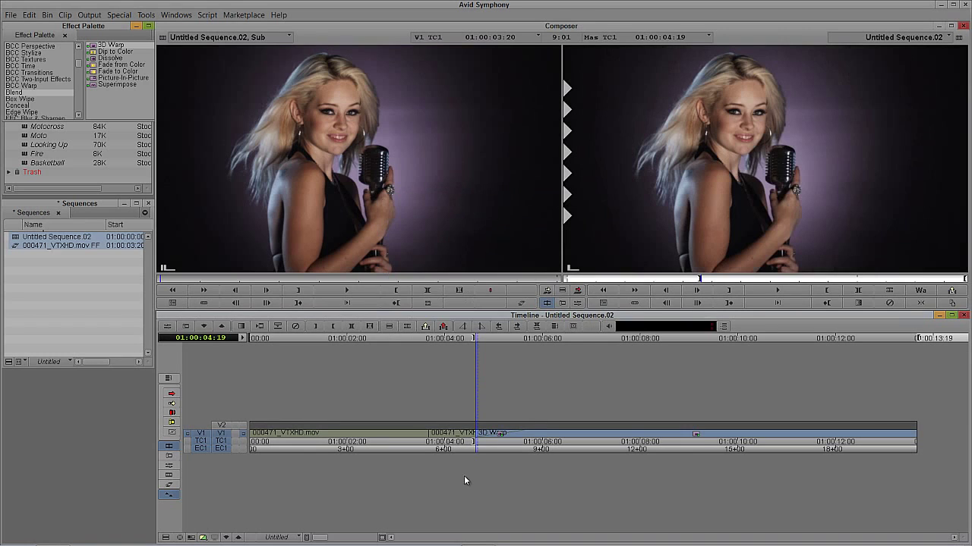
Mark the span from 01:00:03:20 to a few frames before the dissolve and extract it from the sequence.
{"action": "left_click", "coordinate": [648, 217]}
{"action": "key", "text": "Left"}
{"action": "key", "text": "Left"}
{"action": "key", "text": "Left"}
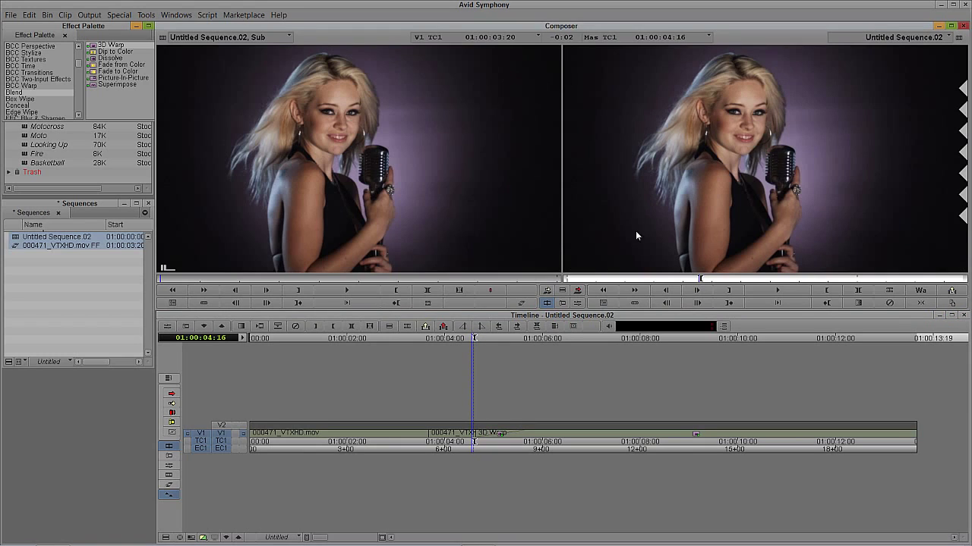
{"action": "left_click", "coordinate": [440, 432]}
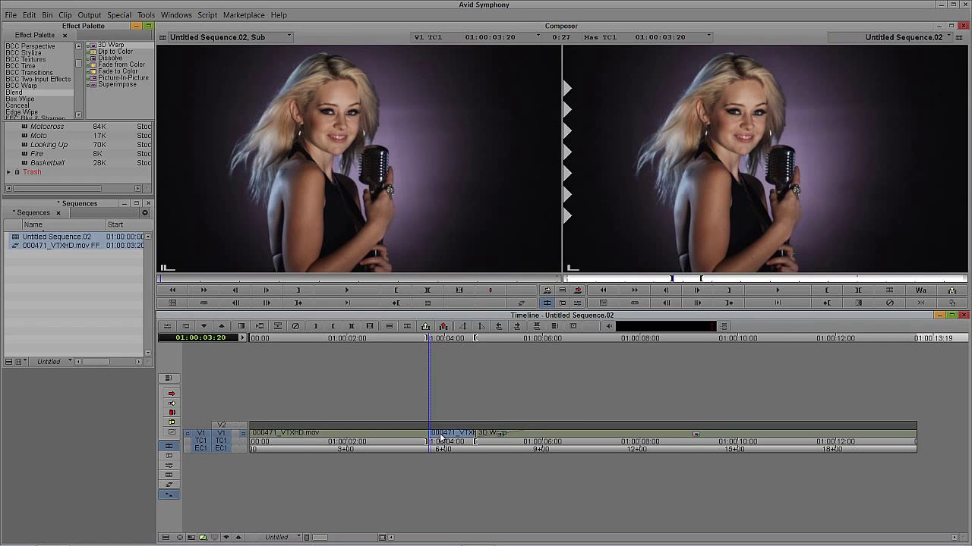
{"action": "key", "text": "x"}
Play the sequence through from the start, and expand and collapse the nested freeze-frame clip at 01:00:07:08.
{"action": "left_click_drag", "start_coordinate": [437, 439], "coordinate": [181, 436]}
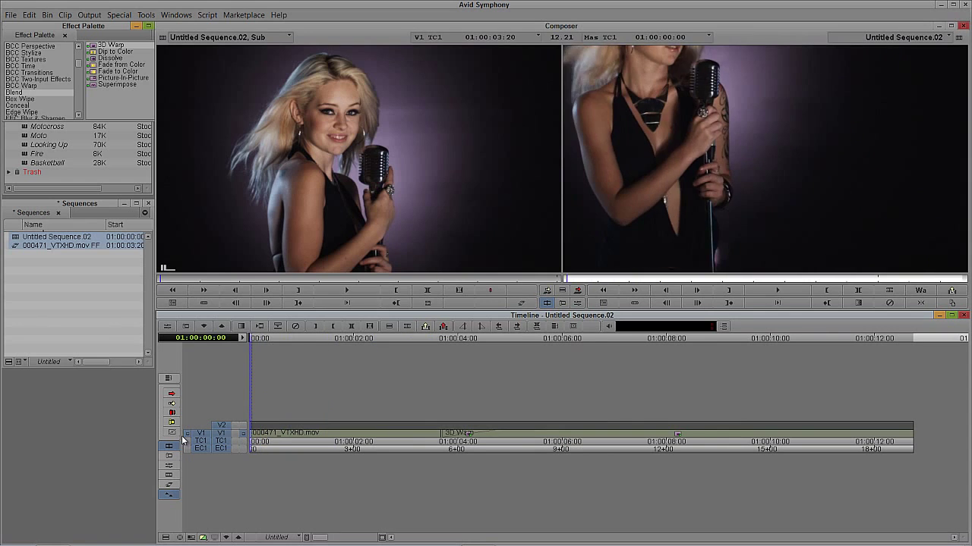
{"action": "key", "text": "space"}
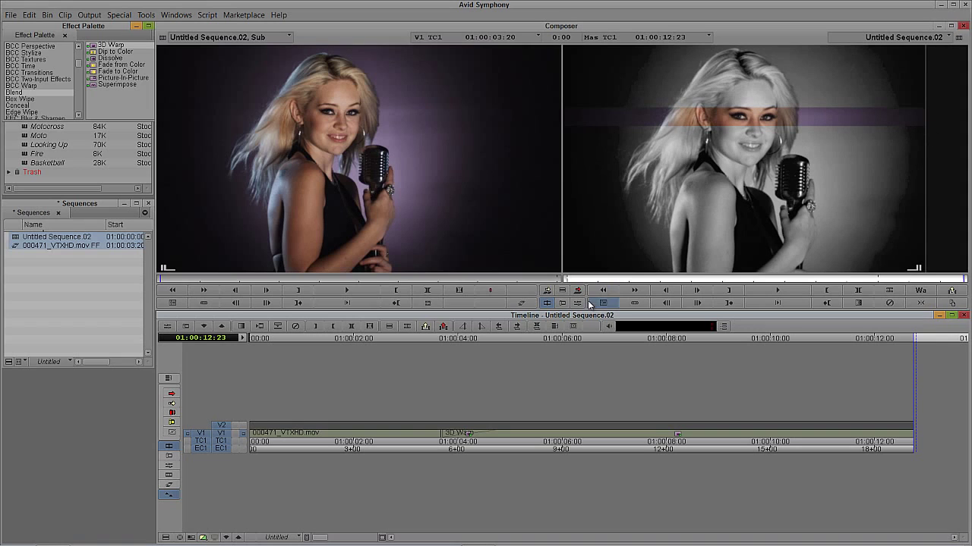
{"action": "left_click", "coordinate": [629, 439]}
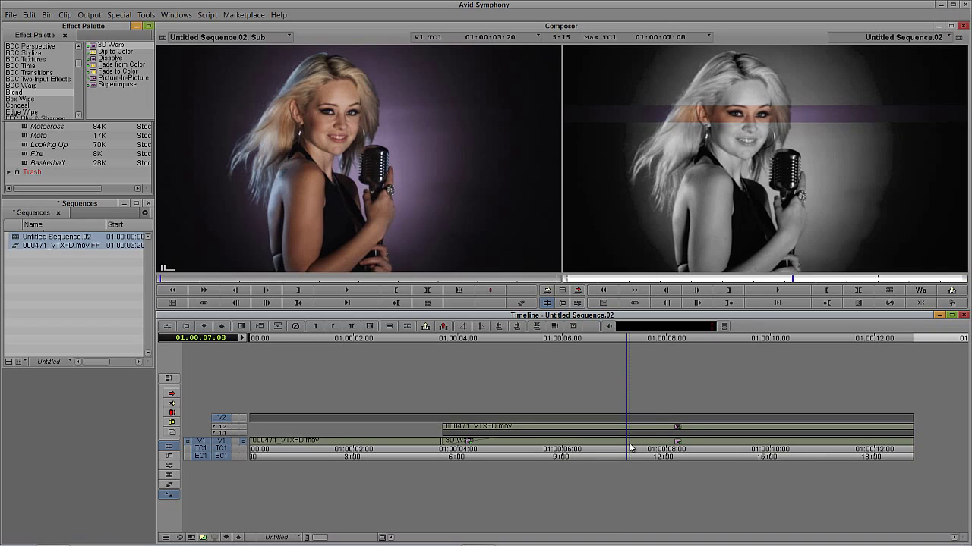
{"action": "double_click", "coordinate": [633, 446]}
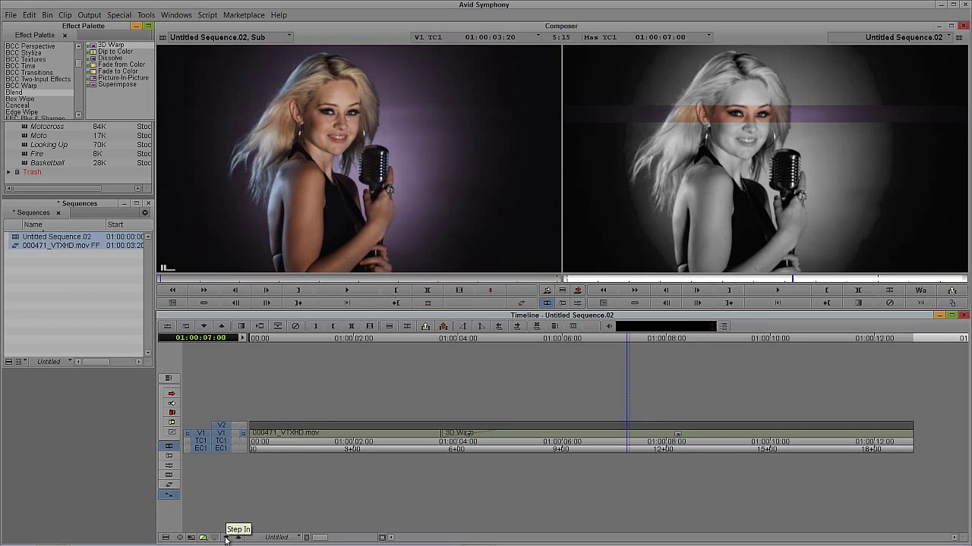
Deselect track V2 and step two levels into the nested V1 clip at 01:00:07:08.
{"action": "left_click", "coordinate": [221, 425]}
{"action": "left_click", "coordinate": [225, 537]}
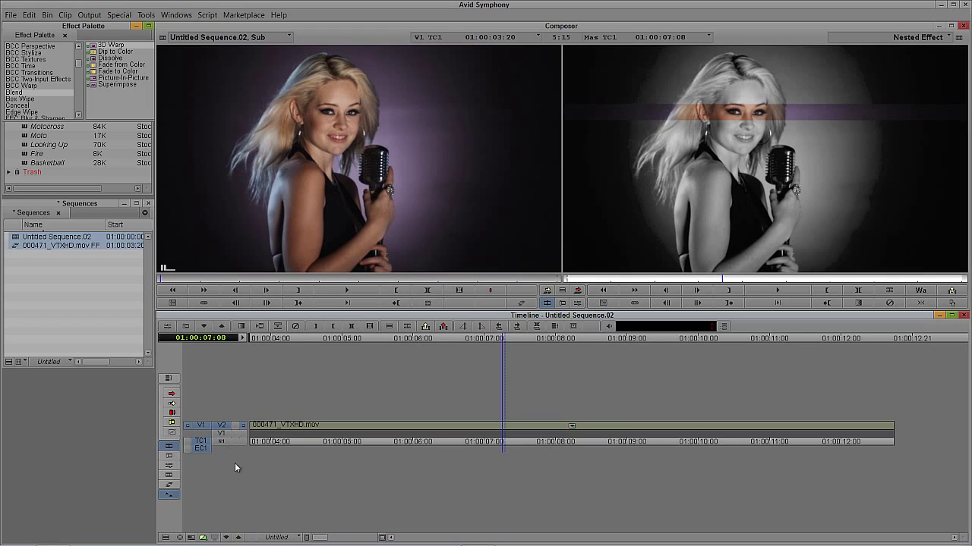
{"action": "left_click", "coordinate": [226, 538]}
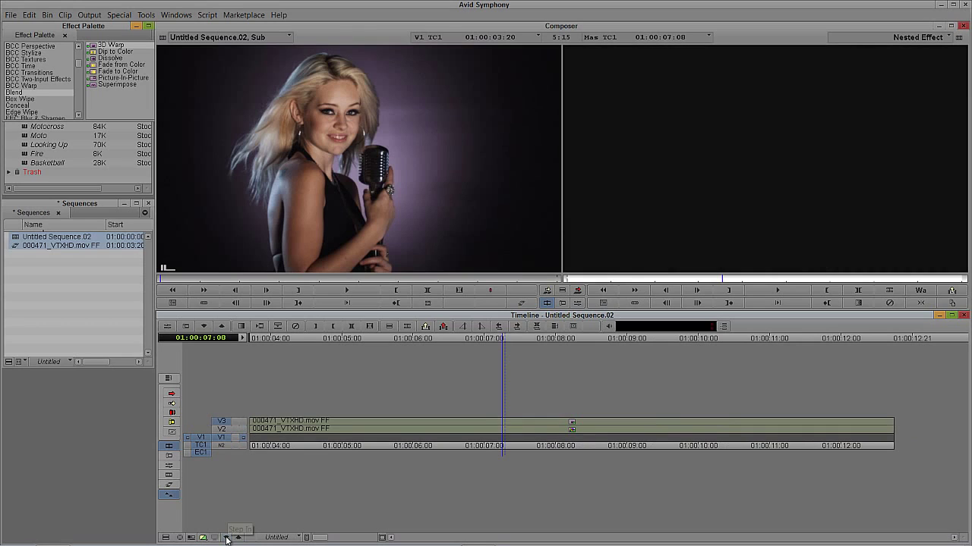
Turn on monitoring of track V3 and remove its 3D Warp effect at 01:00:05:13.
{"action": "left_click", "coordinate": [243, 421]}
{"action": "left_click", "coordinate": [229, 442]}
{"action": "left_click_drag", "start_coordinate": [507, 426], "coordinate": [363, 427]}
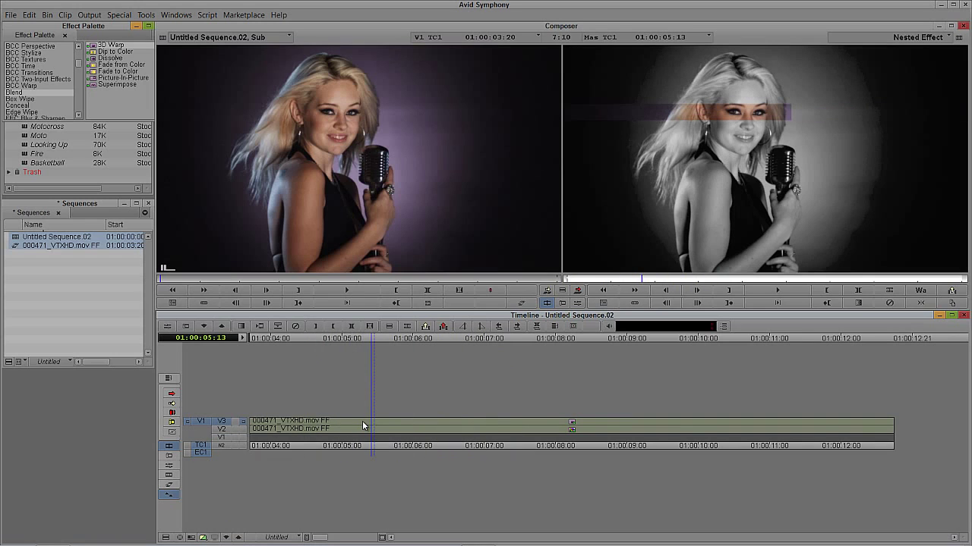
{"action": "key", "text": "ctrl+z"}
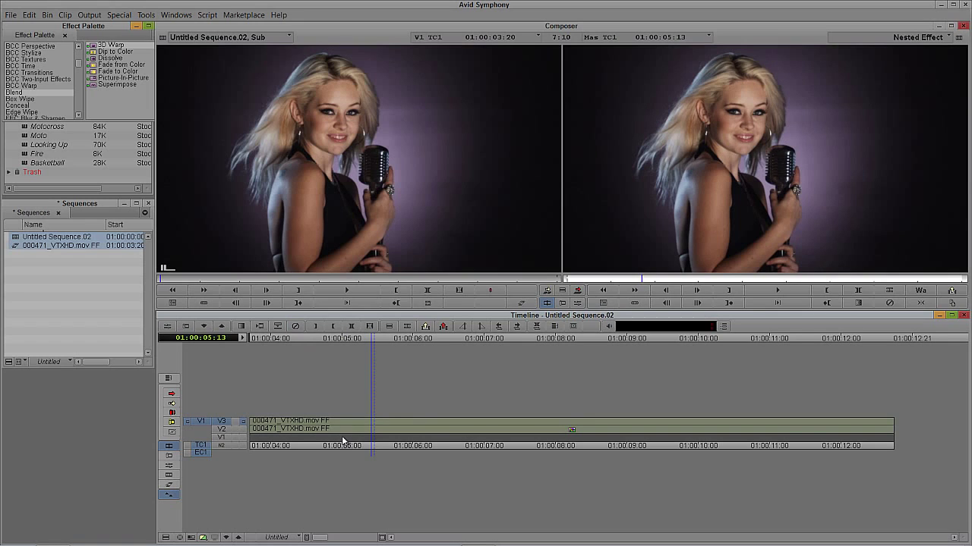
Apply the AniMatte effect from the Key category to the V3 freeze frame and park at 01:00:05:28.
{"action": "key", "text": "ctrl+8"}
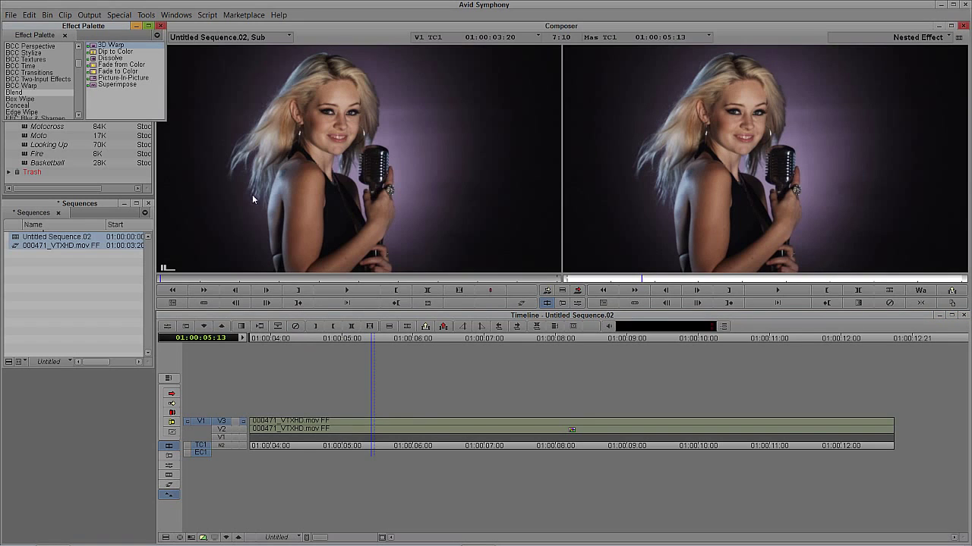
{"action": "scroll", "coordinate": [53, 88], "scroll_direction": "down", "scroll_amount": 6}
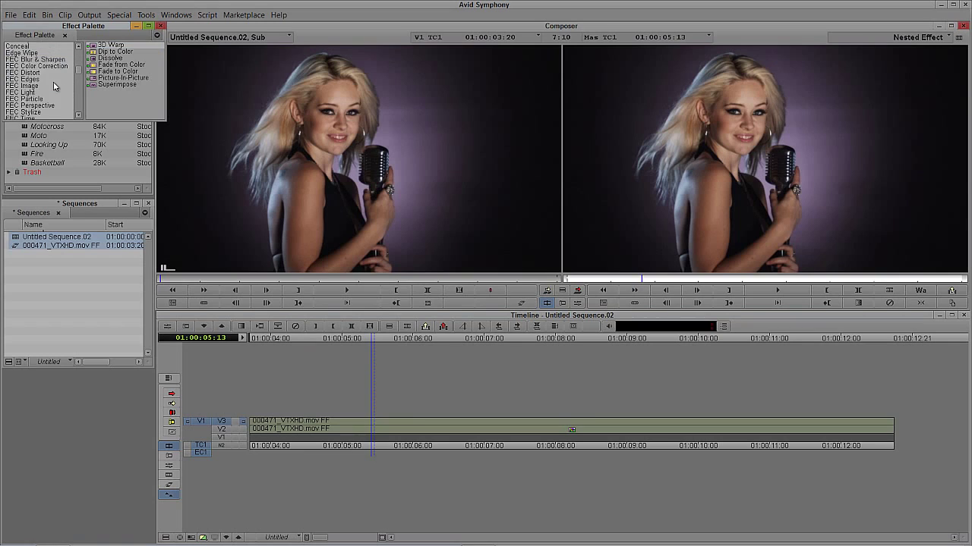
{"action": "scroll", "coordinate": [55, 87], "scroll_direction": "down", "scroll_amount": 1}
{"action": "left_click", "coordinate": [31, 92]}
{"action": "left_click", "coordinate": [109, 46]}
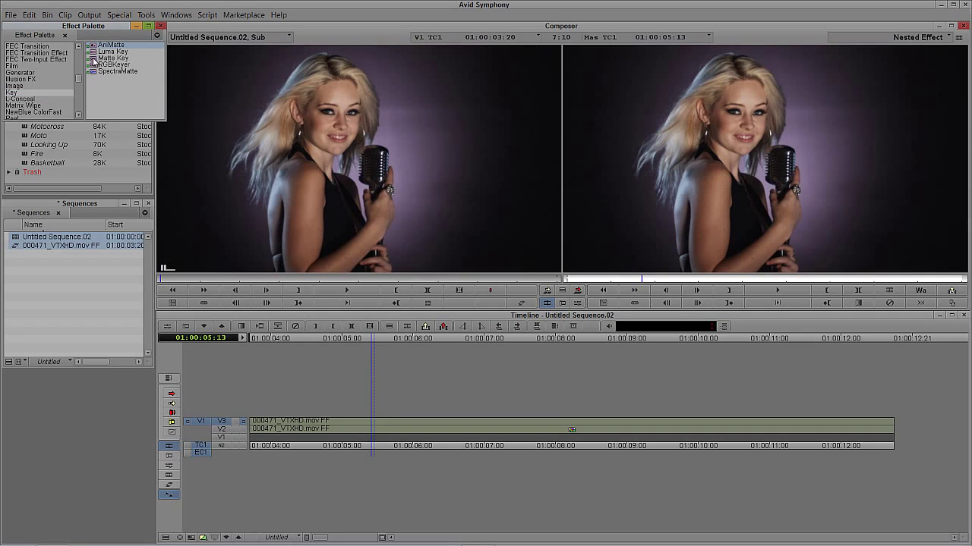
{"action": "left_click", "coordinate": [333, 421]}
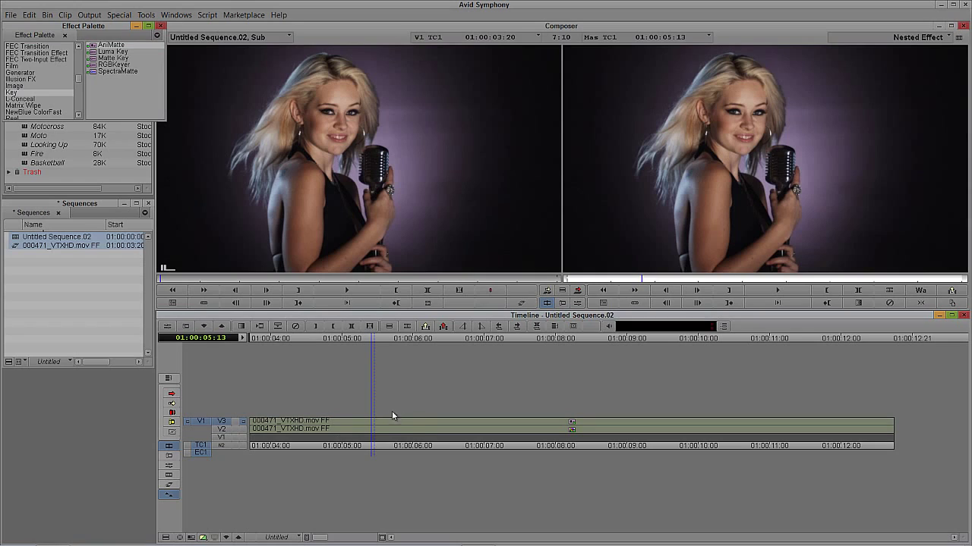
{"action": "left_click", "coordinate": [407, 431]}
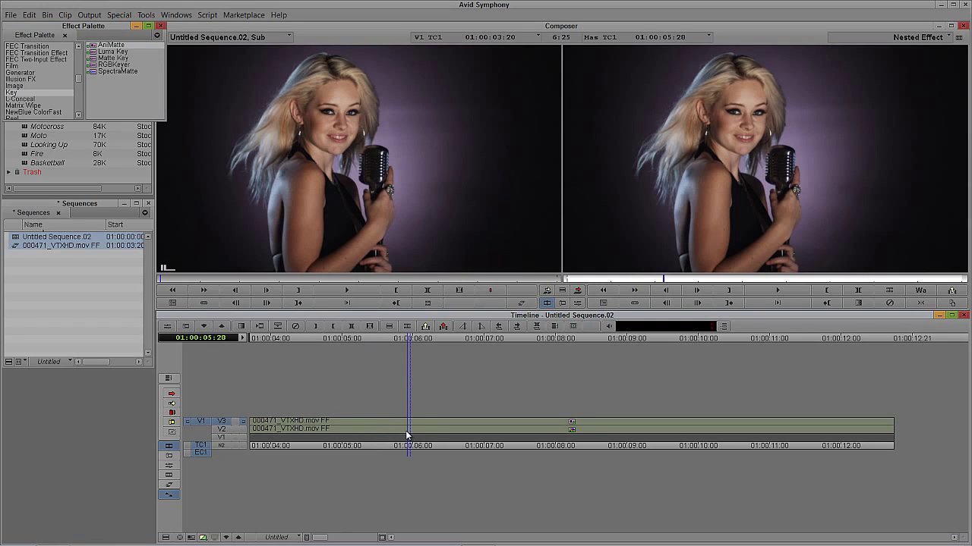
Open the AniMatte settings for the V3 freeze frame and draw a wide, thin rectangle across the woman's eyes.
{"action": "key", "text": "ctrl+e"}
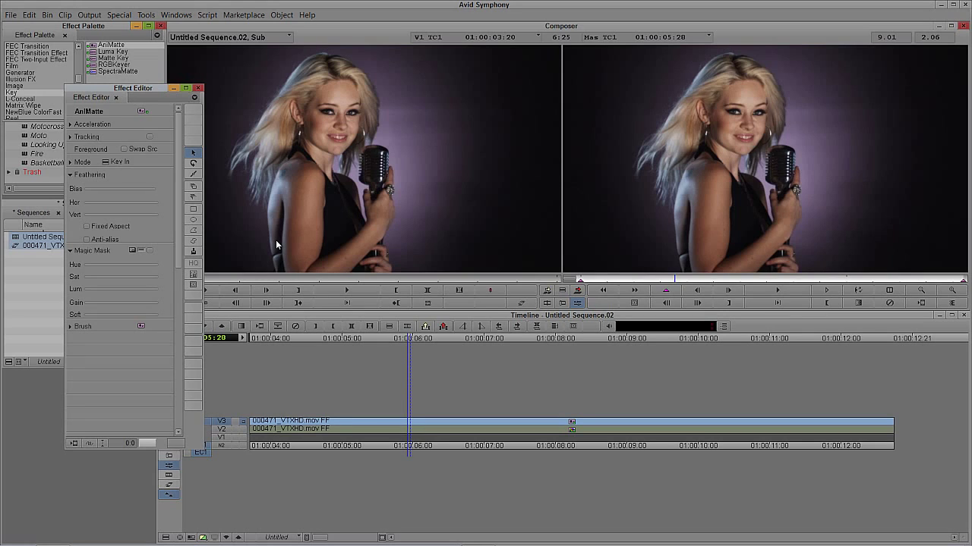
{"action": "left_click", "coordinate": [195, 210]}
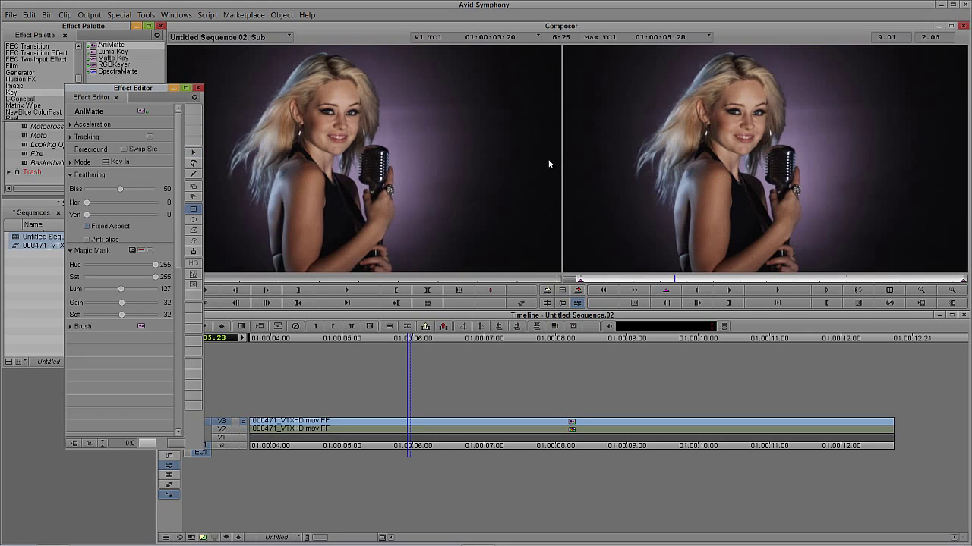
{"action": "mouse_move", "coordinate": [590, 96]}
{"action": "left_mouse_down"}
{"action": "mouse_move", "coordinate": [889, 104]}
{"action": "mouse_move", "coordinate": [956, 124]}
{"action": "left_mouse_up"}
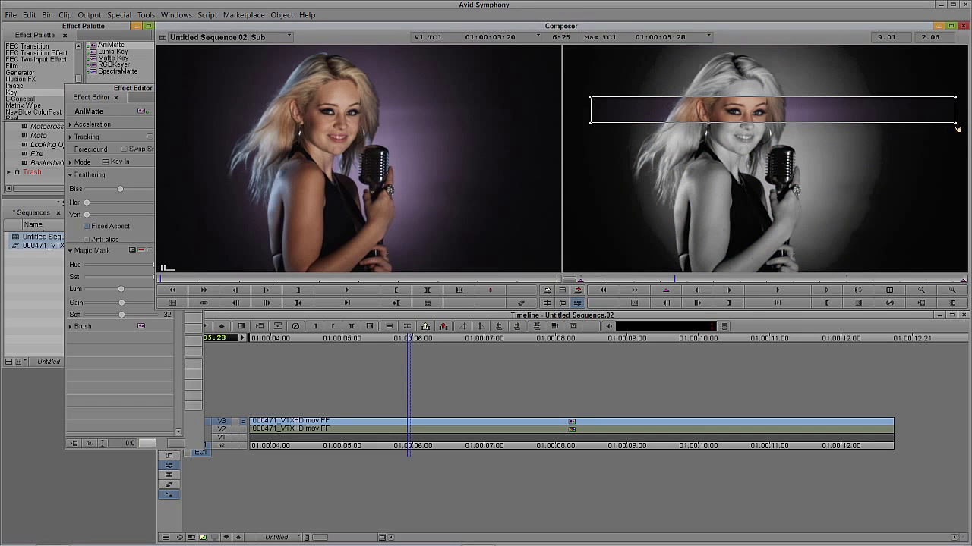
Widen the AniMatte rectangle so both of its ends extend past the left and right edges of the picture.
{"action": "left_click", "coordinate": [416, 431]}
{"action": "left_click_drag", "start_coordinate": [126, 95], "coordinate": [65, 75]}
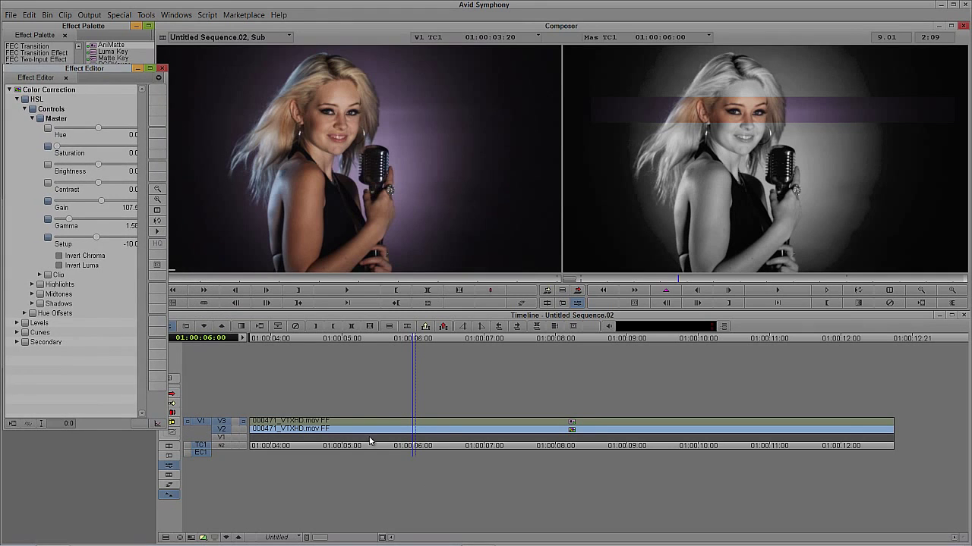
{"action": "left_click", "coordinate": [155, 191]}
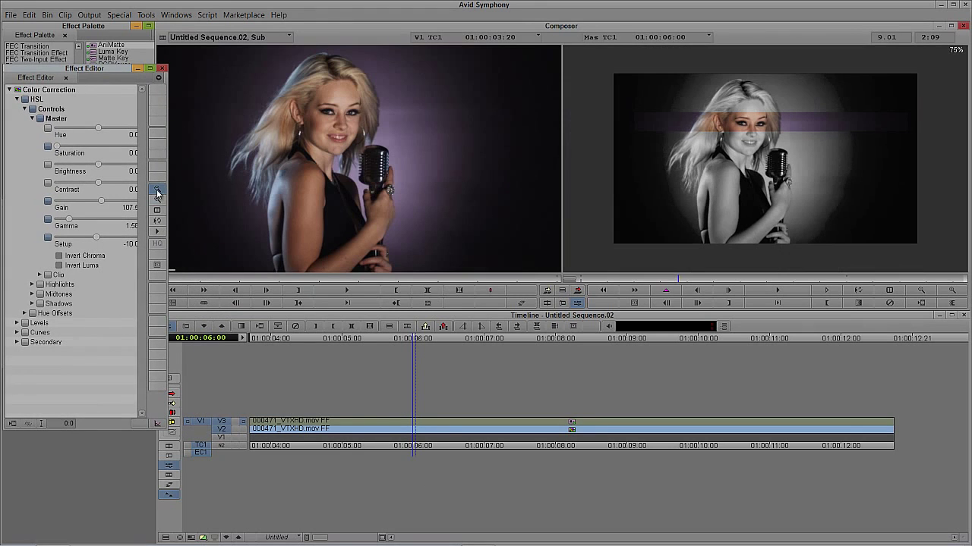
{"action": "left_click", "coordinate": [415, 423]}
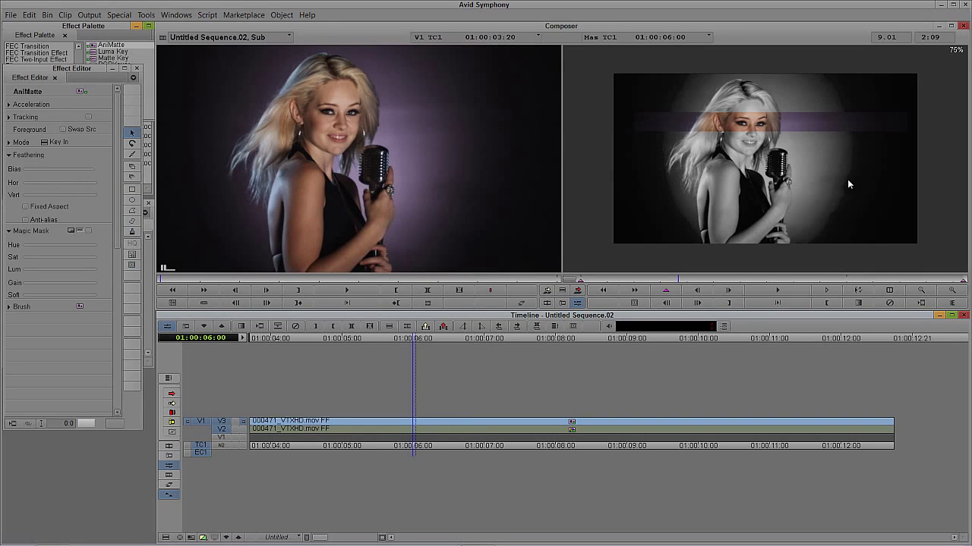
{"action": "left_click", "coordinate": [778, 122]}
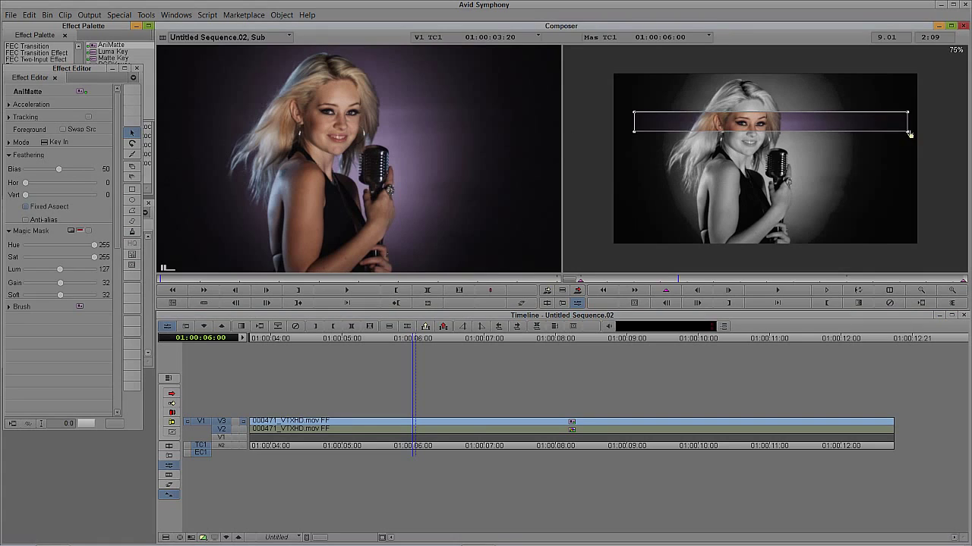
{"action": "left_click_drag", "start_coordinate": [909, 136], "coordinate": [930, 130]}
{"action": "left_click_drag", "start_coordinate": [634, 130], "coordinate": [600, 134]}
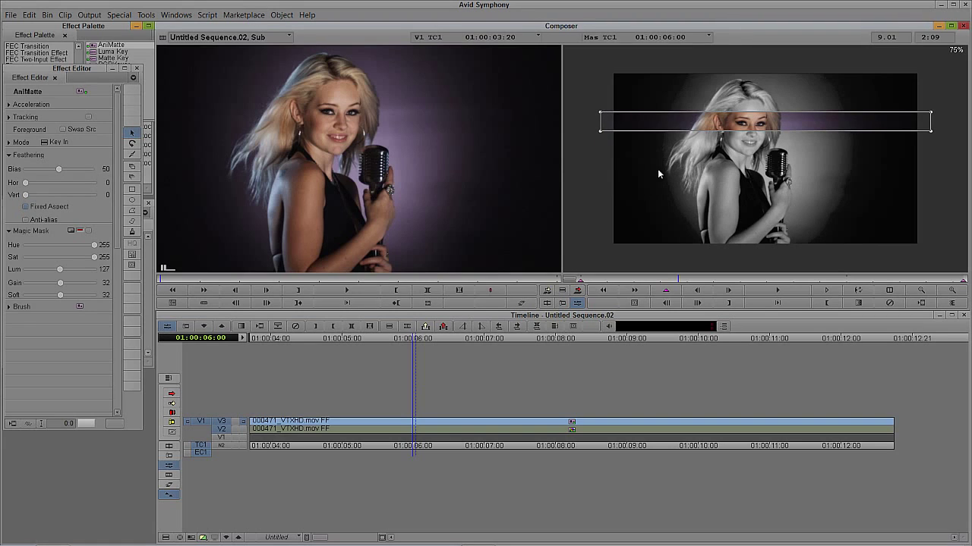
Feather the AniMatte rectangle by 11 horizontally and 11 vertically, checking the strip over the eyes up close.
{"action": "left_click", "coordinate": [402, 430]}
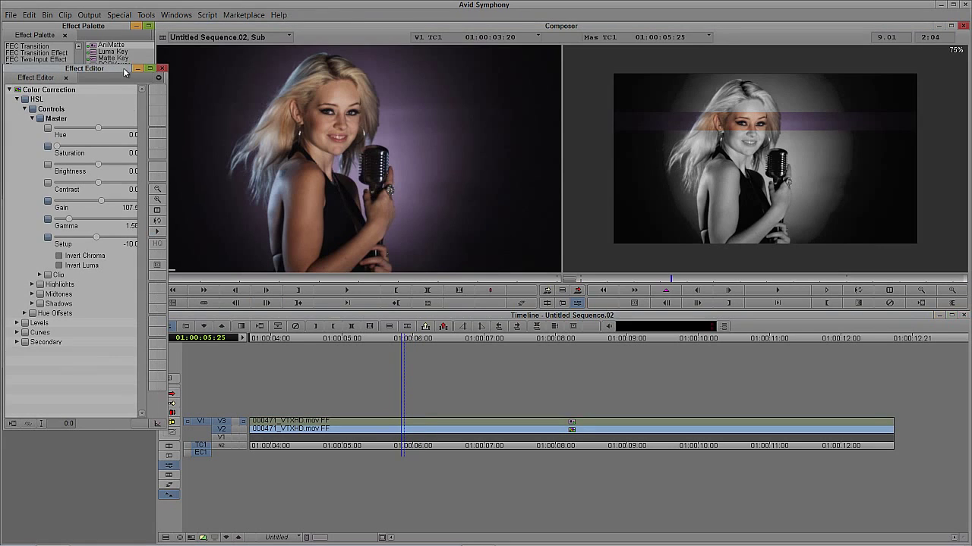
{"action": "left_click", "coordinate": [158, 201]}
{"action": "left_click", "coordinate": [157, 201]}
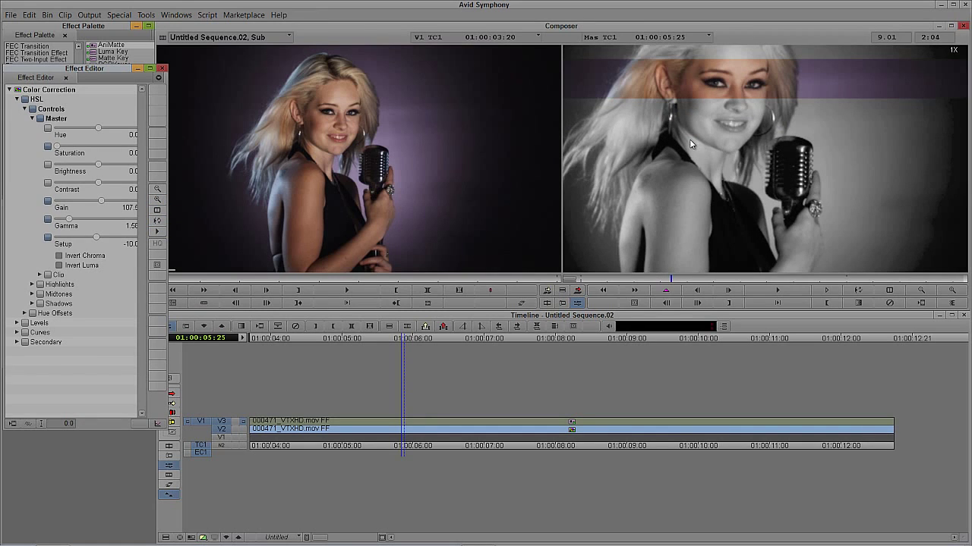
{"action": "left_click", "coordinate": [653, 98]}
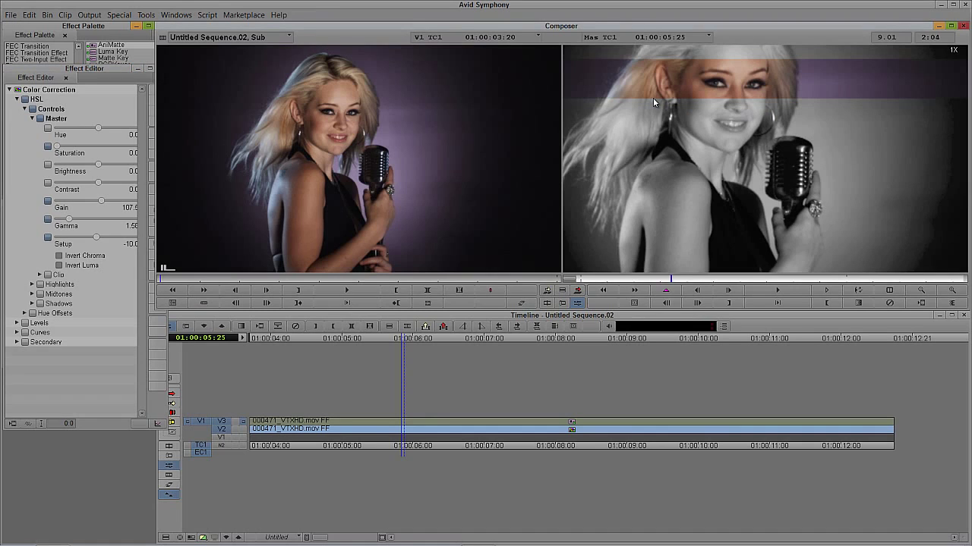
{"action": "left_click_drag", "start_coordinate": [653, 98], "coordinate": [678, 155]}
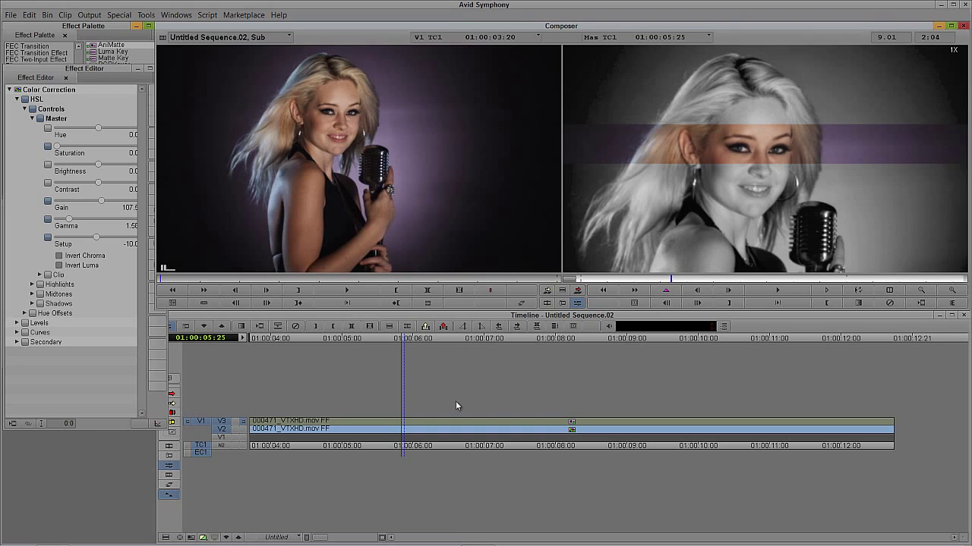
{"action": "left_click", "coordinate": [400, 421]}
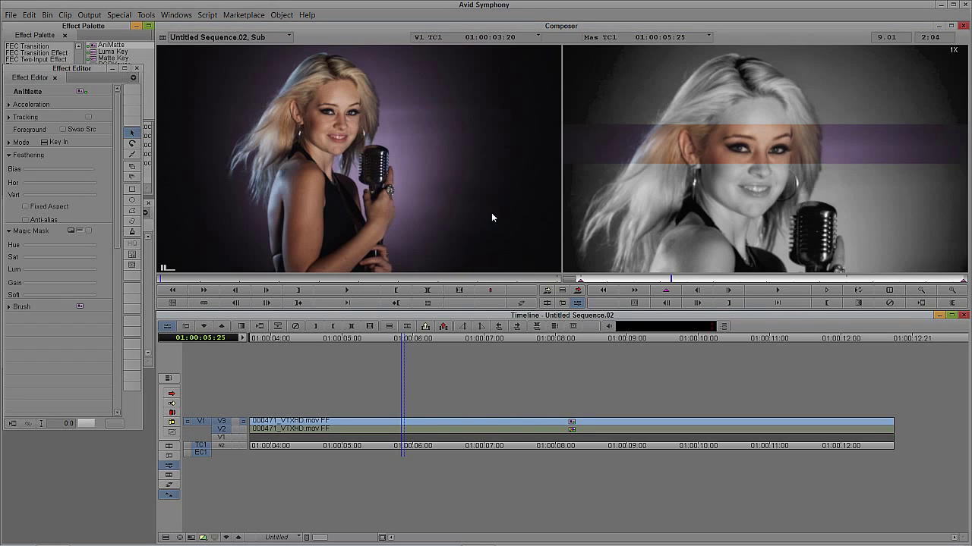
{"action": "left_click_drag", "start_coordinate": [43, 79], "coordinate": [118, 77]}
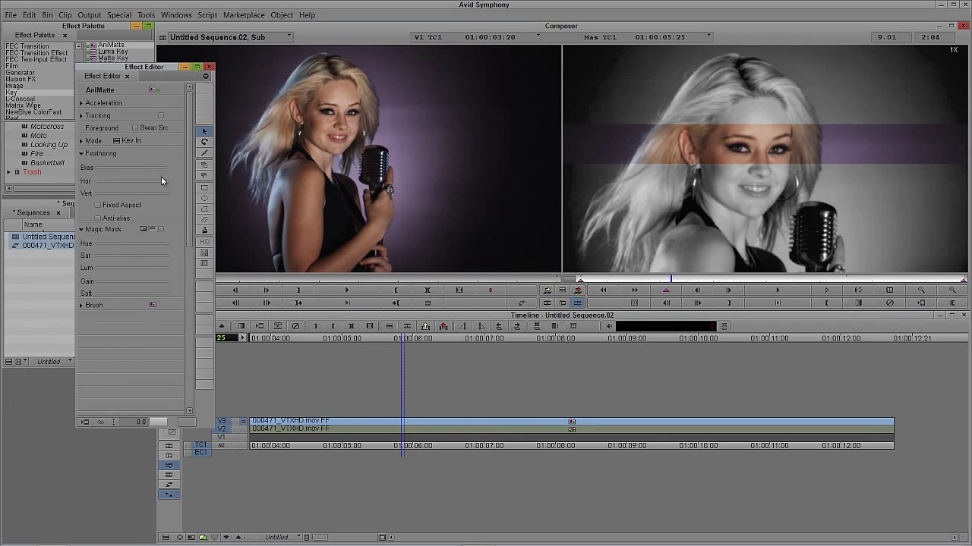
{"action": "left_click", "coordinate": [657, 150]}
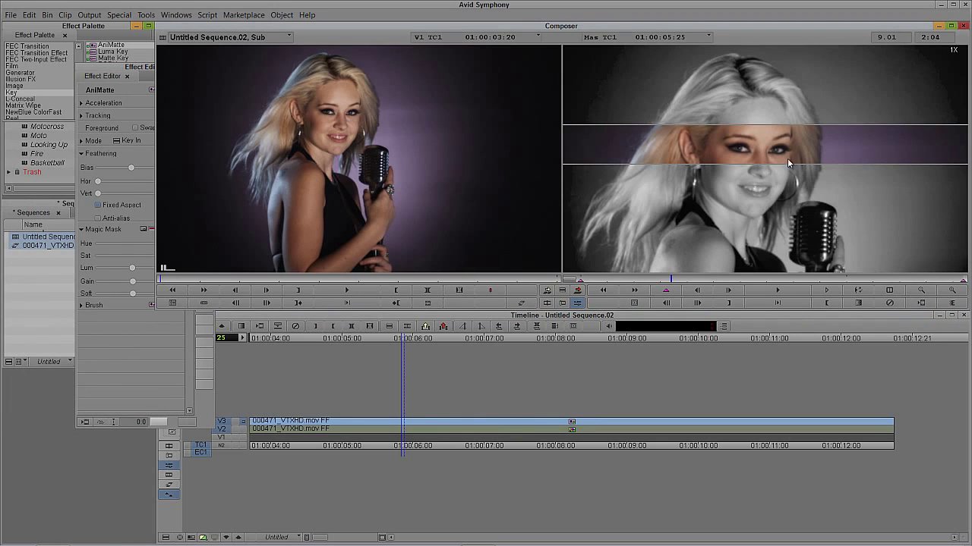
{"action": "left_click", "coordinate": [137, 70]}
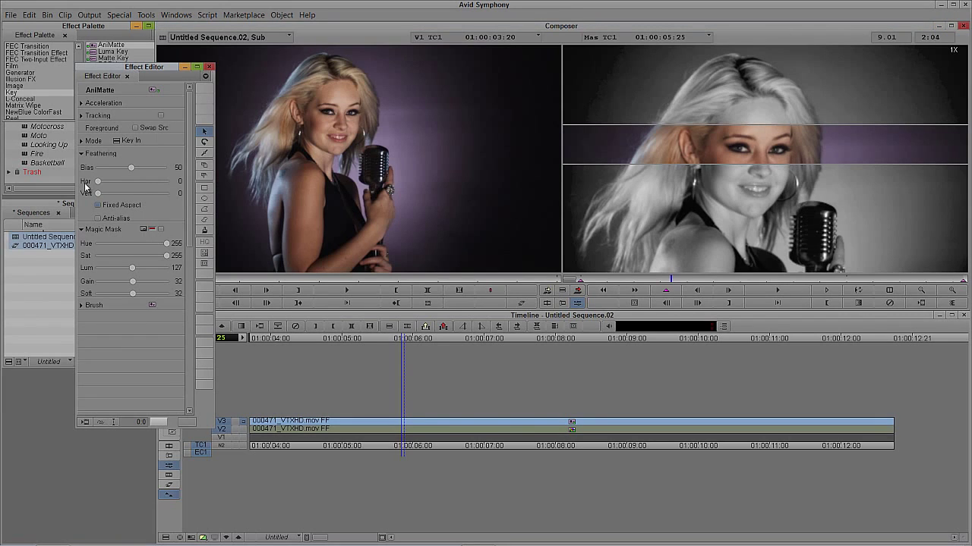
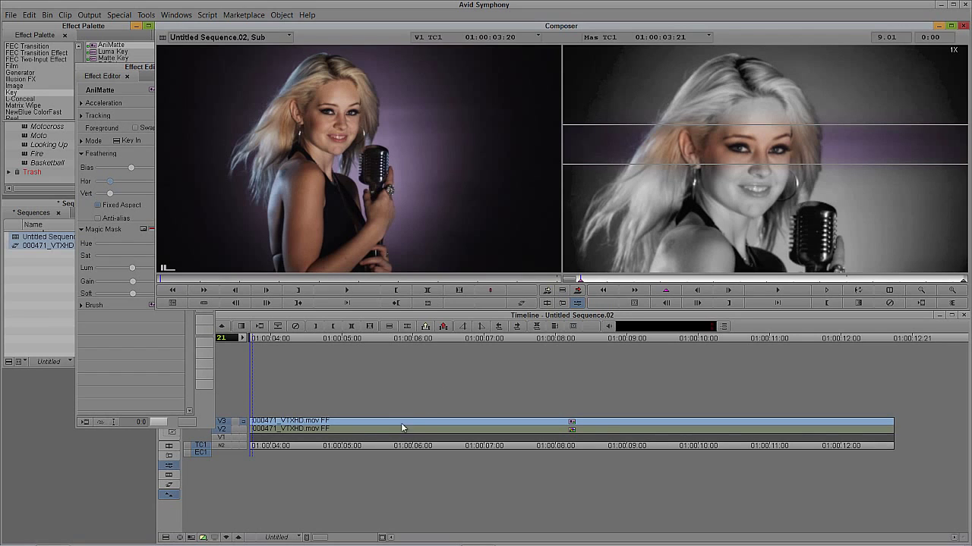
Add keyframes to the V3 AniMatte effect at 01:00:04:15 and 01:00:06:03.
{"action": "left_click", "coordinate": [360, 429]}
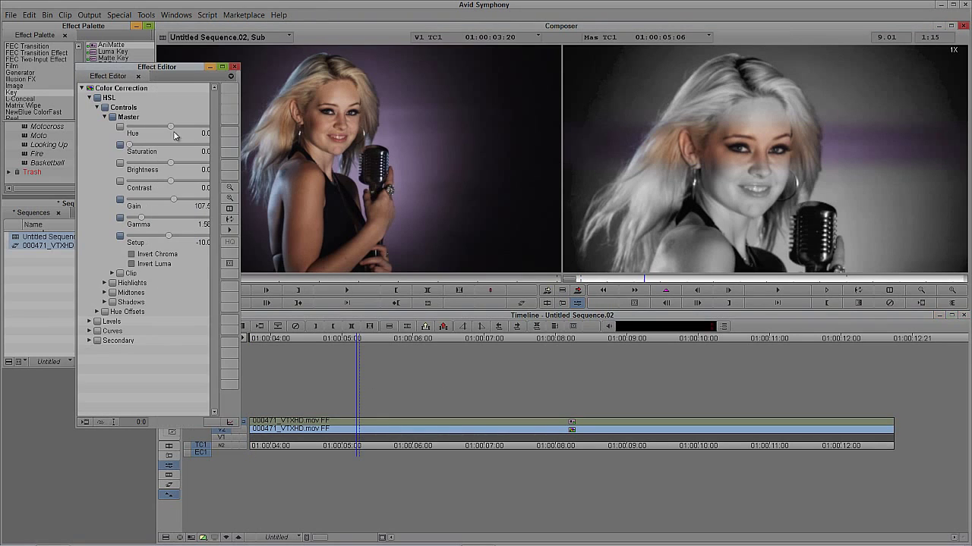
{"action": "left_click", "coordinate": [230, 199]}
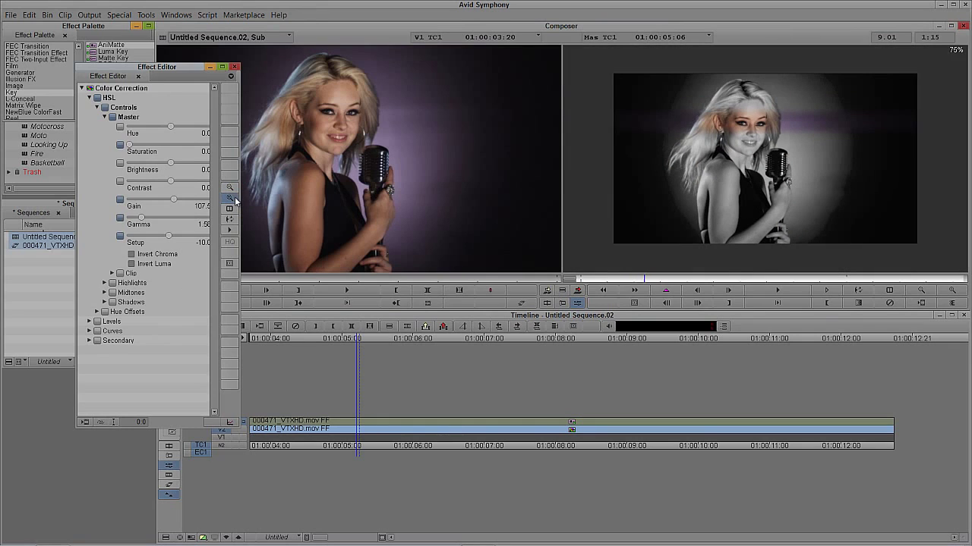
{"action": "left_click", "coordinate": [232, 198]}
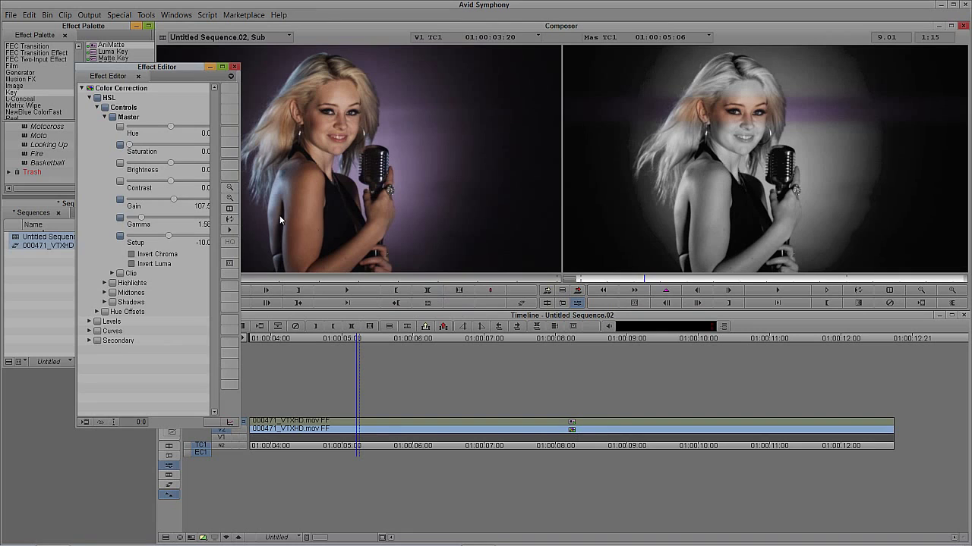
{"action": "left_click", "coordinate": [232, 199]}
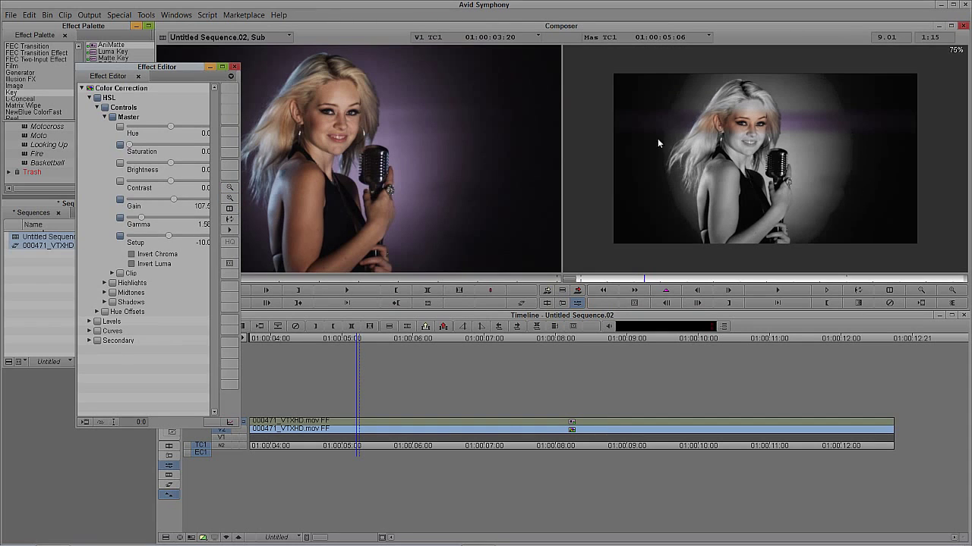
{"action": "left_click_drag", "start_coordinate": [180, 68], "coordinate": [80, 71]}
{"action": "left_click", "coordinate": [310, 422]}
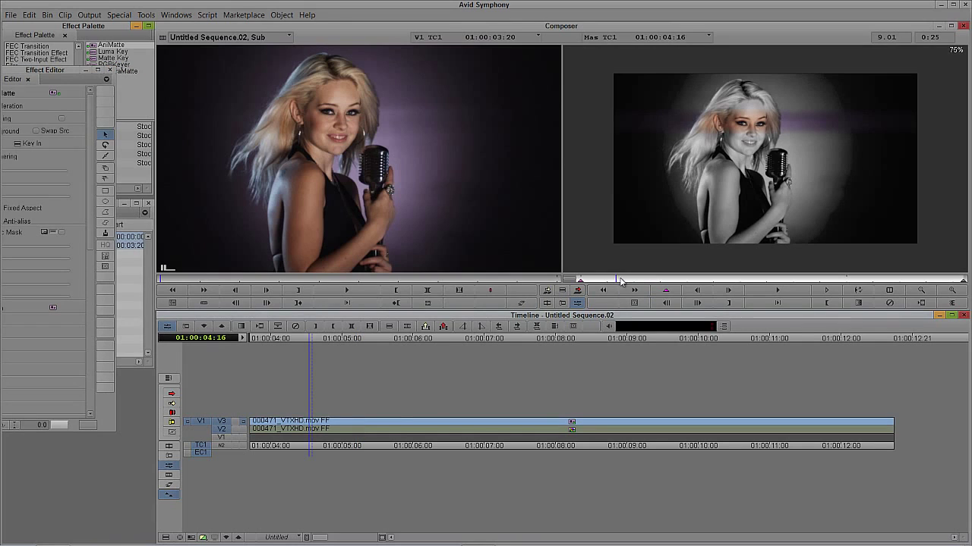
{"action": "left_click", "coordinate": [580, 283]}
{"action": "key", "text": "space"}
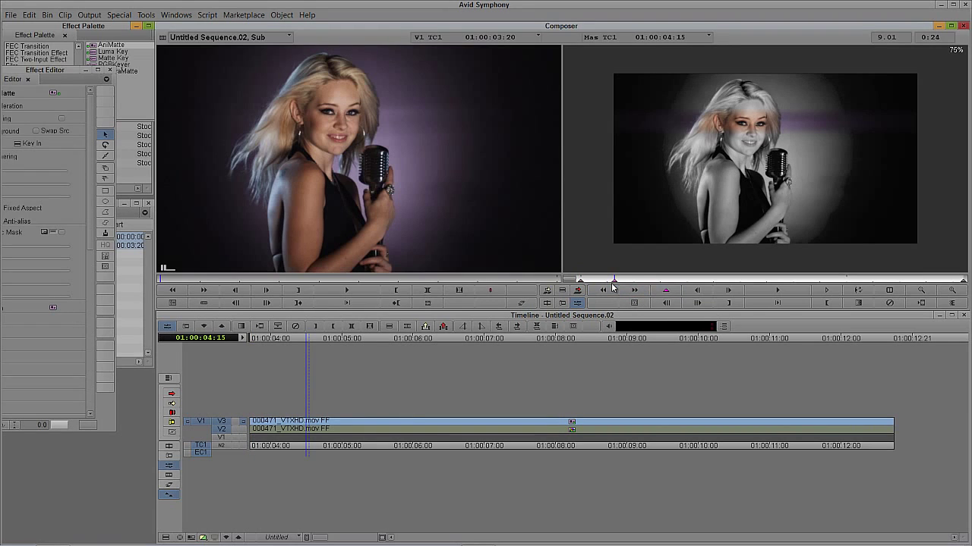
{"action": "key", "text": "Return"}
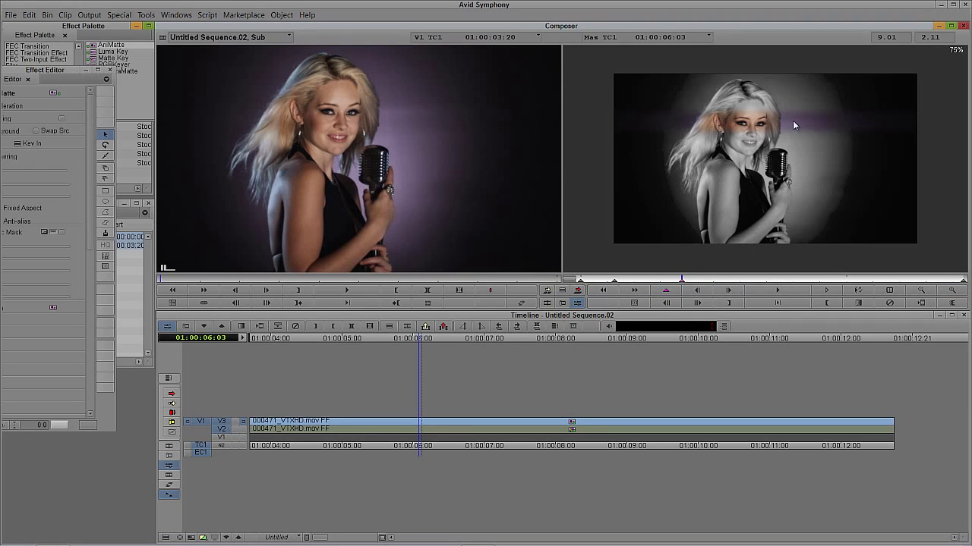
Collapse the matte rectangle beyond the picture's left edge at the 01:00:04:15 keyframe and at the effect's first keyframe.
{"action": "left_click", "coordinate": [614, 280]}
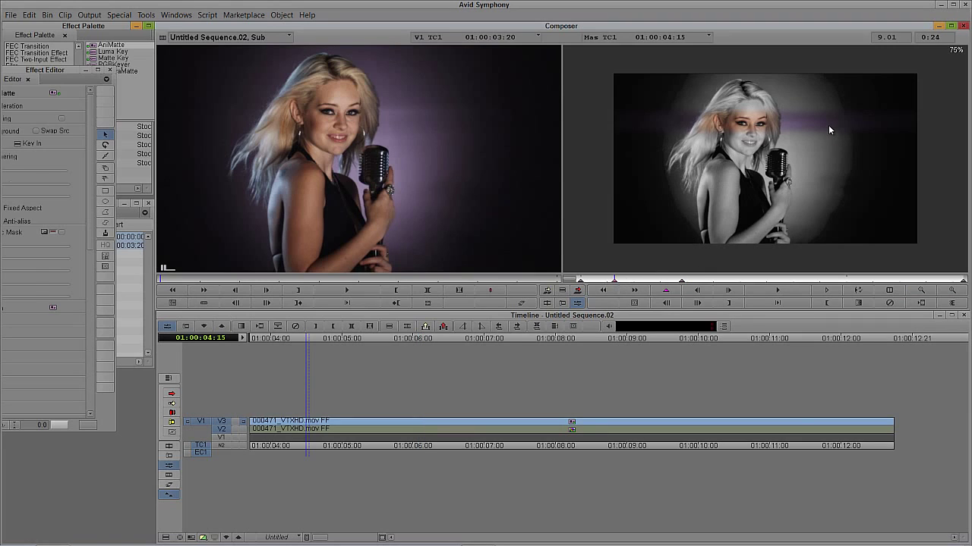
{"action": "left_click_drag", "start_coordinate": [828, 125], "coordinate": [612, 133]}
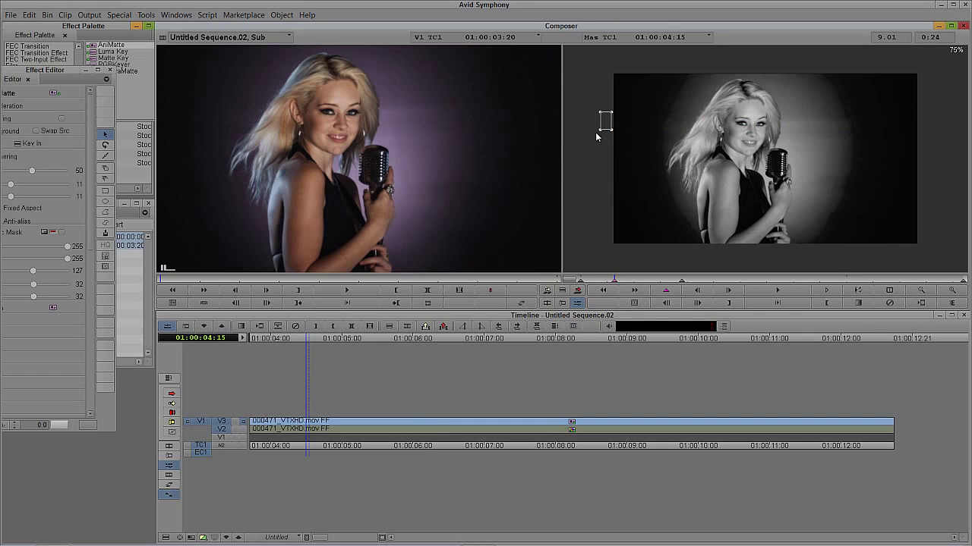
{"action": "left_click_drag", "start_coordinate": [59, 73], "coordinate": [107, 67]}
{"action": "left_click_drag", "start_coordinate": [634, 283], "coordinate": [608, 279]}
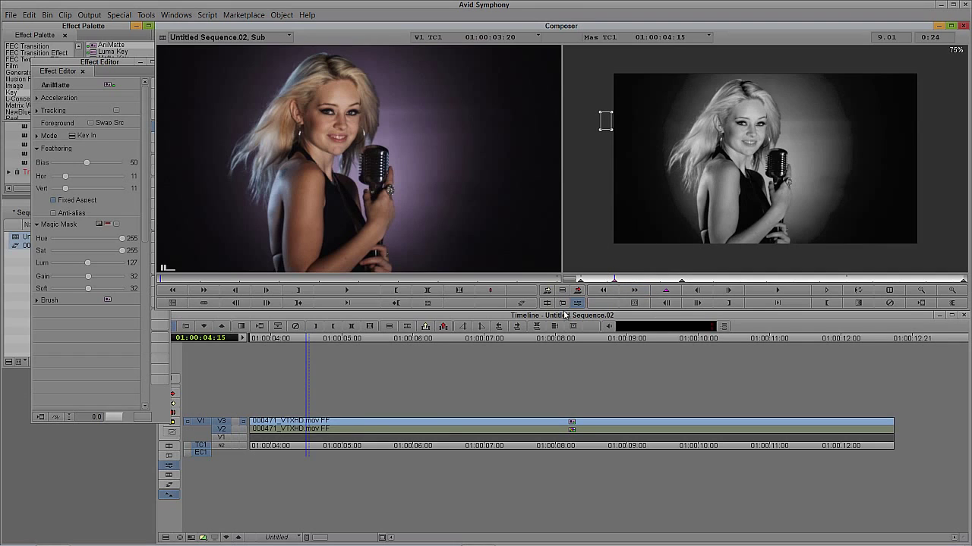
{"action": "left_click", "coordinate": [578, 282]}
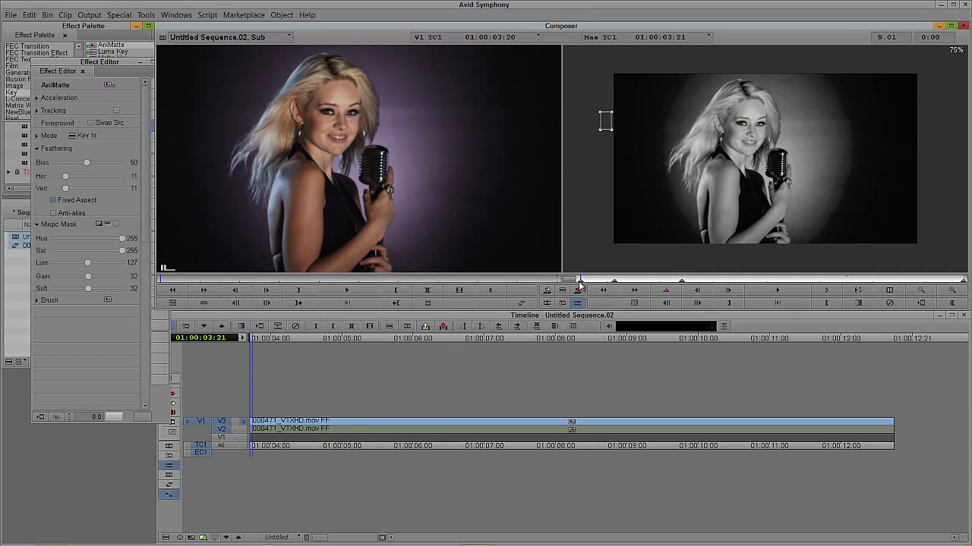
Leave effect editing and play the nested sequence from its start to review the strip wiping in.
{"action": "left_click", "coordinate": [578, 288]}
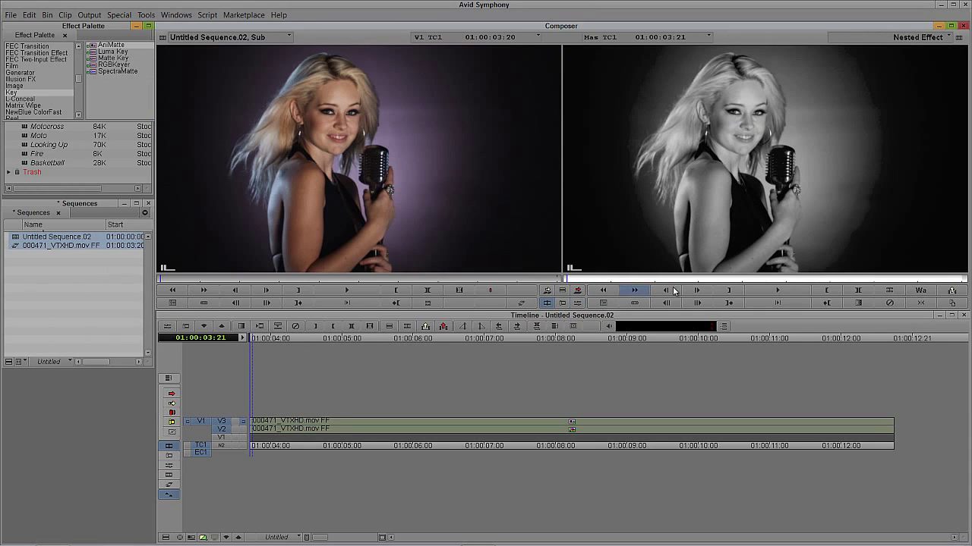
{"action": "left_click", "coordinate": [767, 291]}
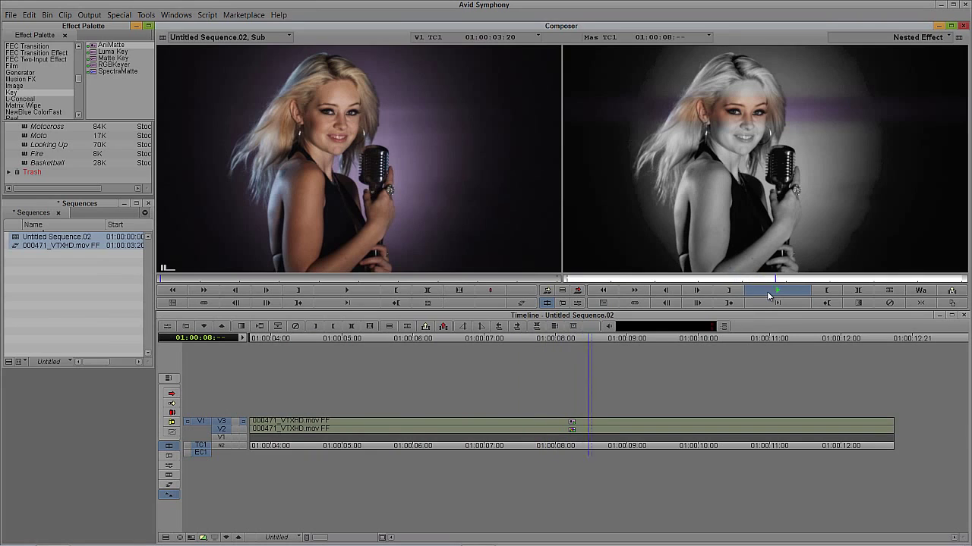
{"action": "left_click", "coordinate": [766, 292]}
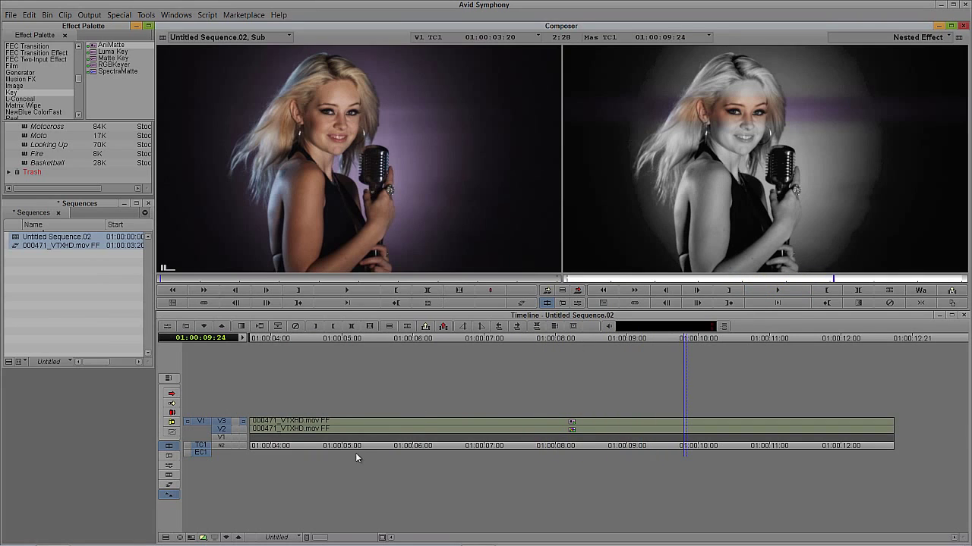
Step out of both nesting levels to the main sequence and play it from the start.
{"action": "left_click", "coordinate": [236, 538]}
{"action": "left_click", "coordinate": [236, 538]}
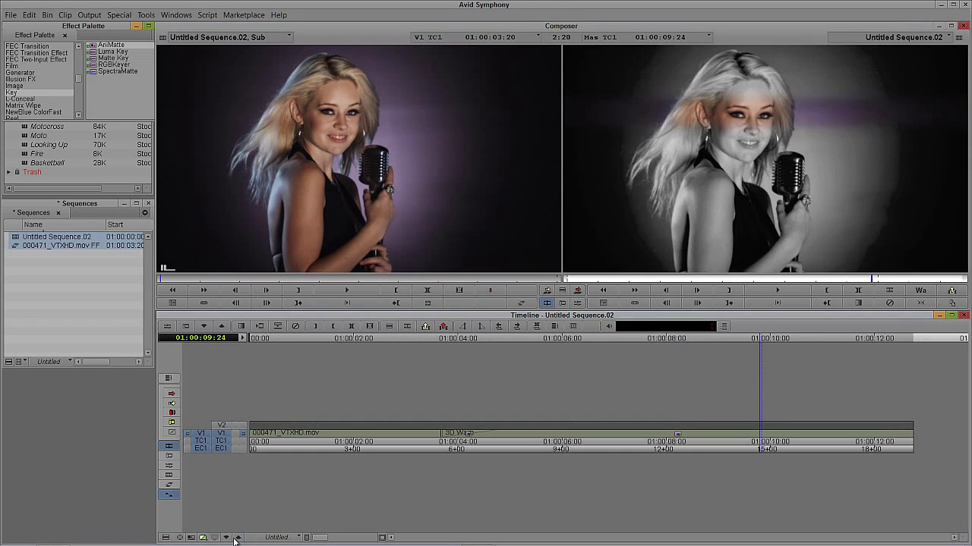
{"action": "left_click_drag", "start_coordinate": [371, 420], "coordinate": [198, 433]}
{"action": "key", "text": "space"}
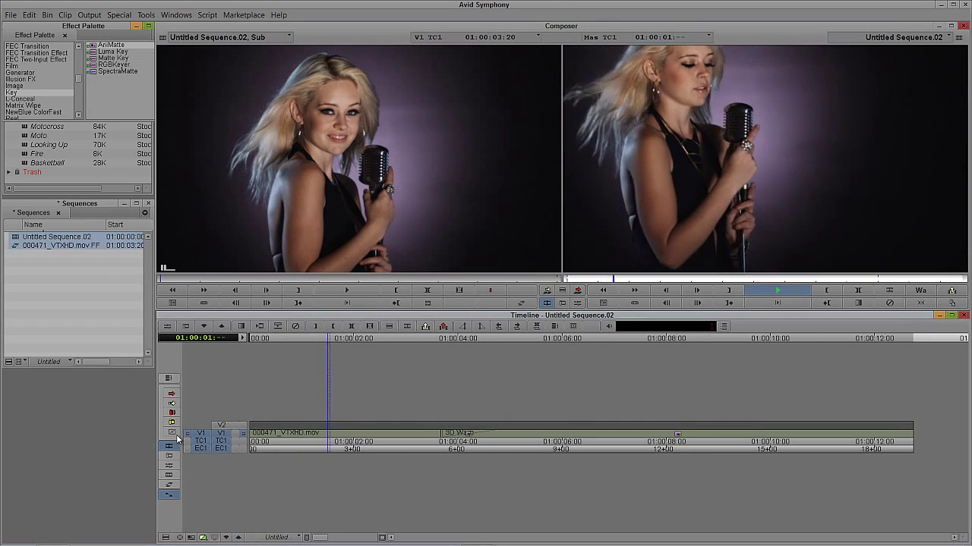